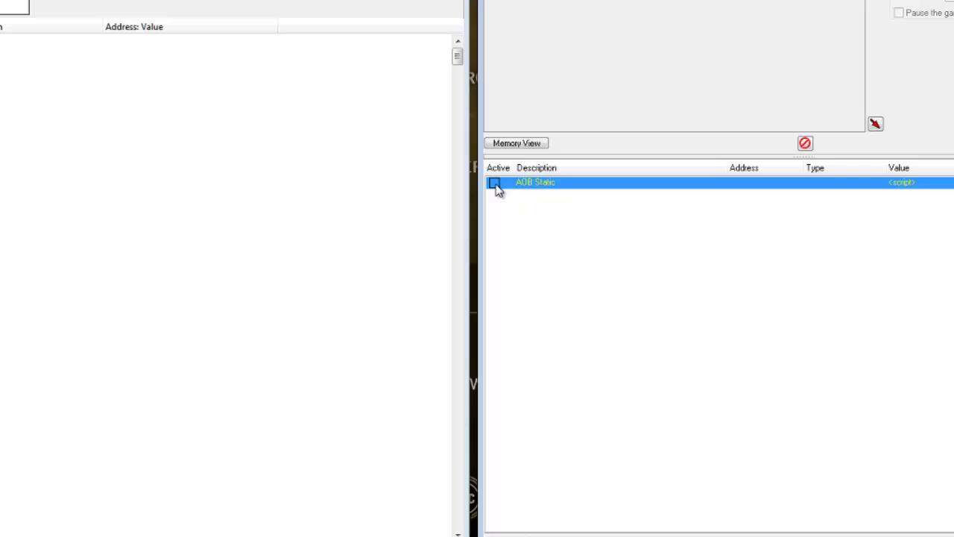
Activate the AOB Static script and examine the base address and offsets of the ATTRIBUTES pointer.
click(496, 185)
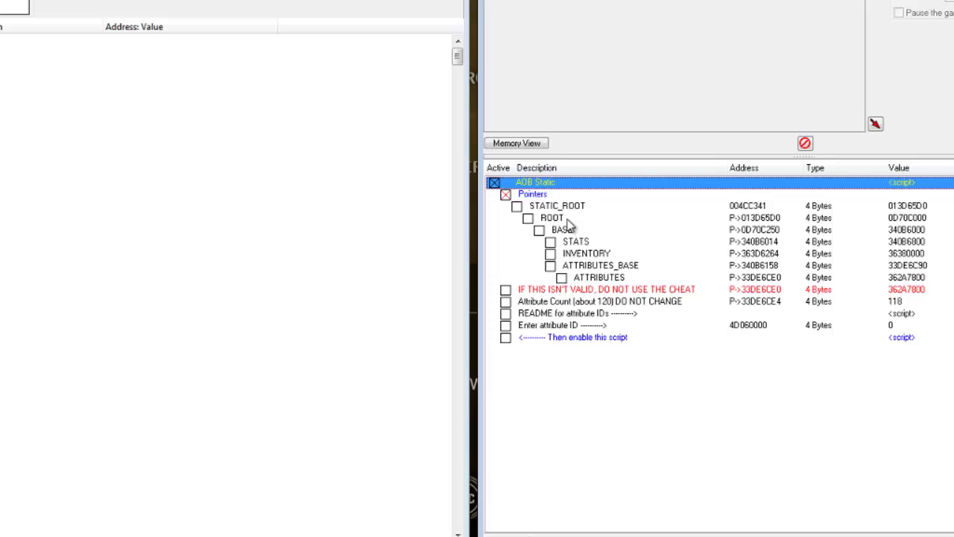
double_click(755, 277)
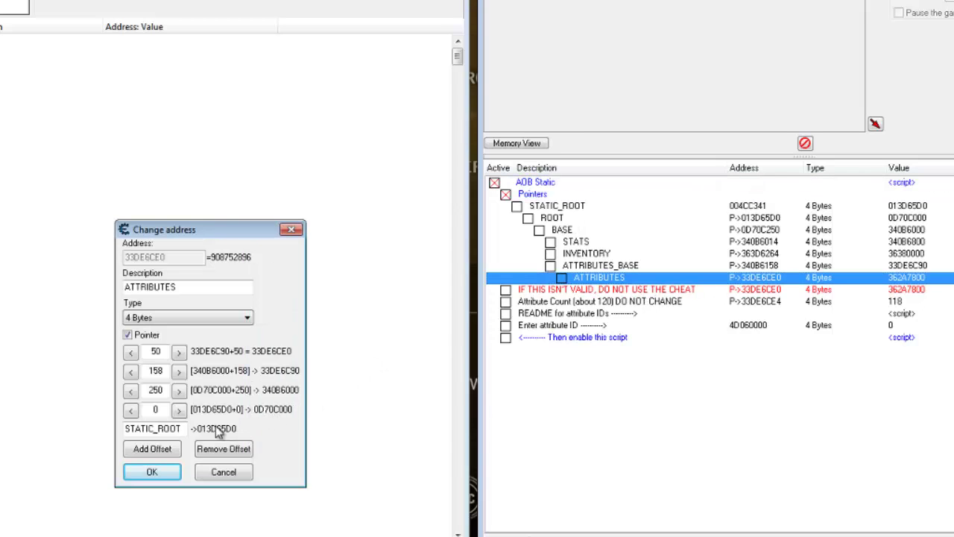
drag(183, 428, 89, 429)
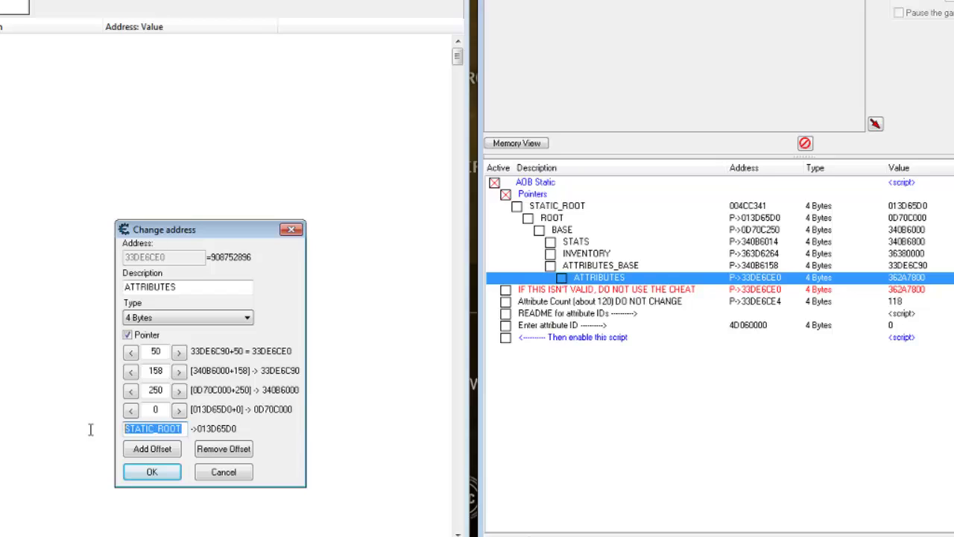
double_click(154, 371)
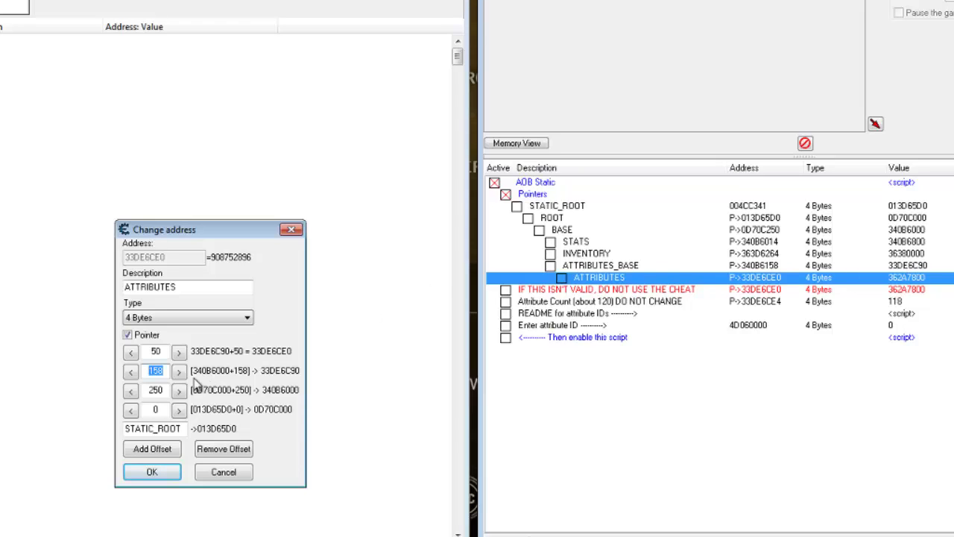
double_click(164, 354)
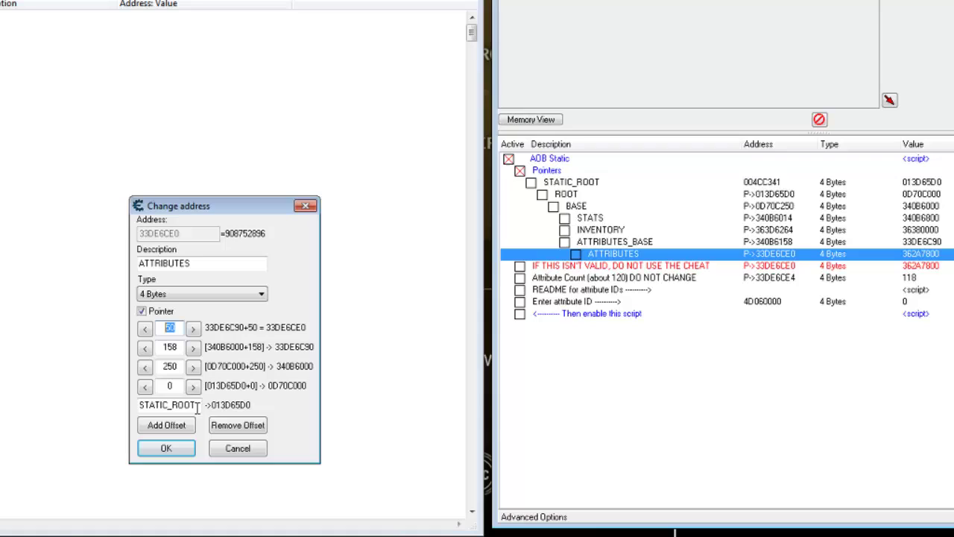
double_click(197, 406)
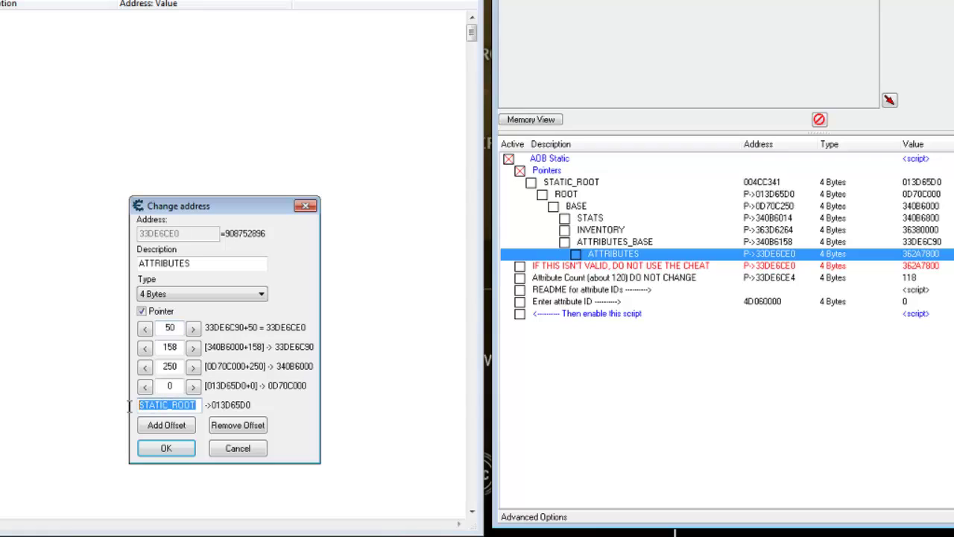
Try stepping the 250 offset of the ATTRIBUTES pointer up to 254 and down to 240, and restore it to 250.
click(194, 368)
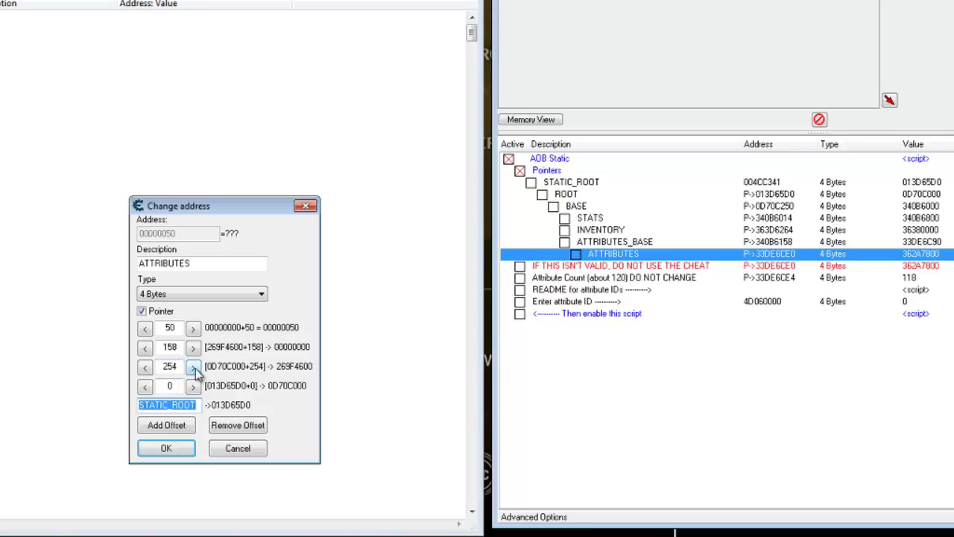
click(144, 370)
click(145, 371)
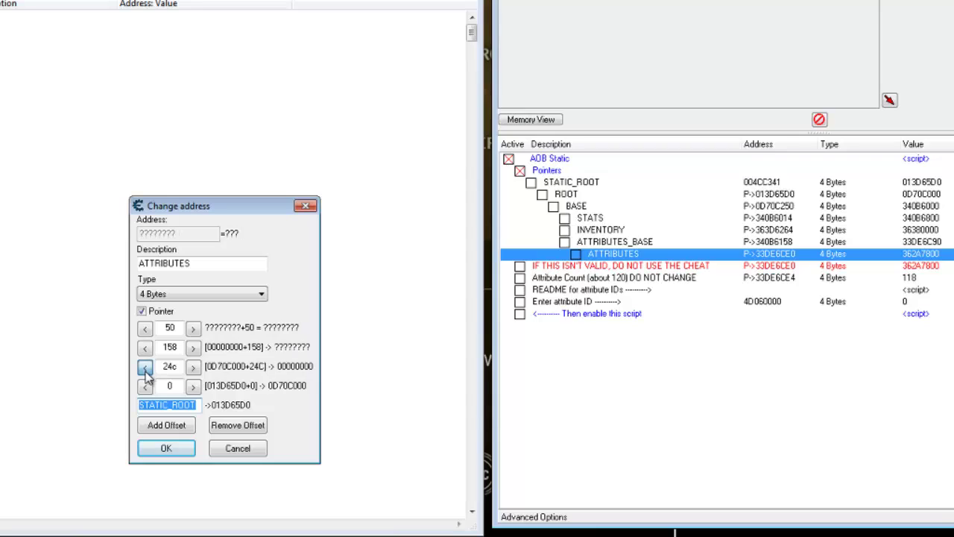
click(194, 369)
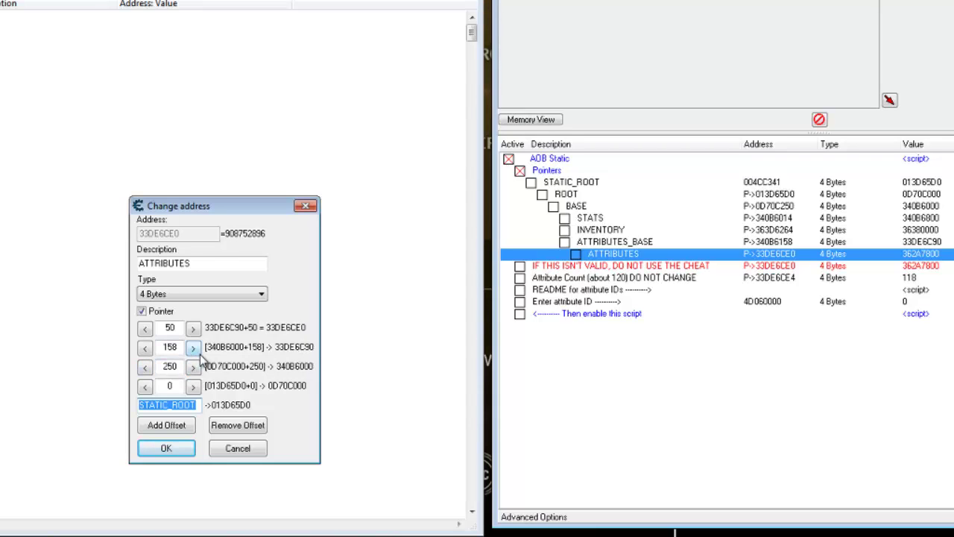
click(145, 371)
click(145, 370)
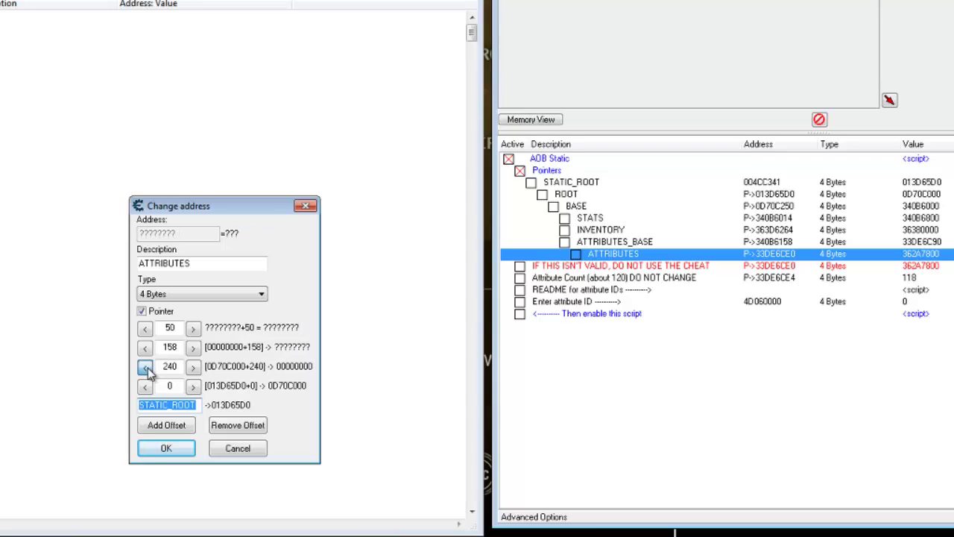
click(195, 369)
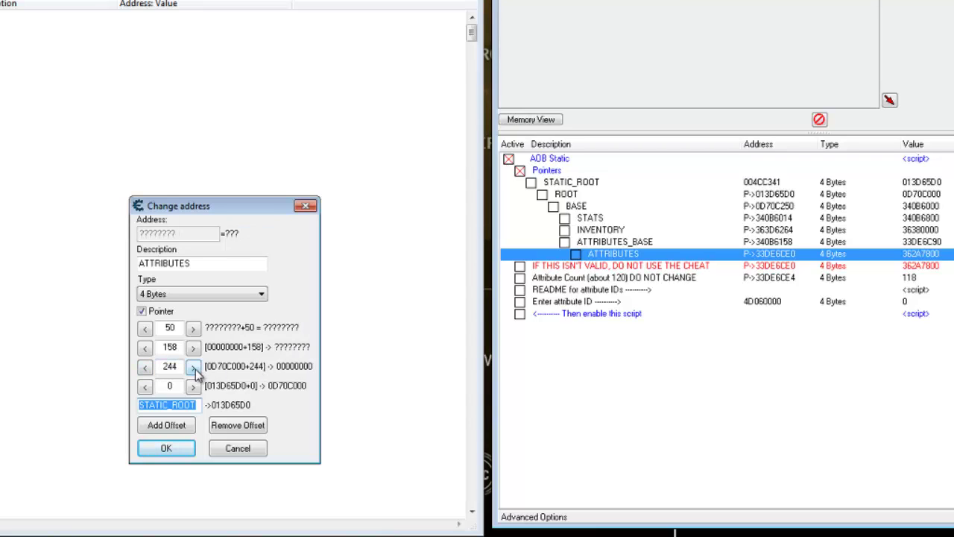
click(194, 369)
click(194, 369)
click(194, 369)
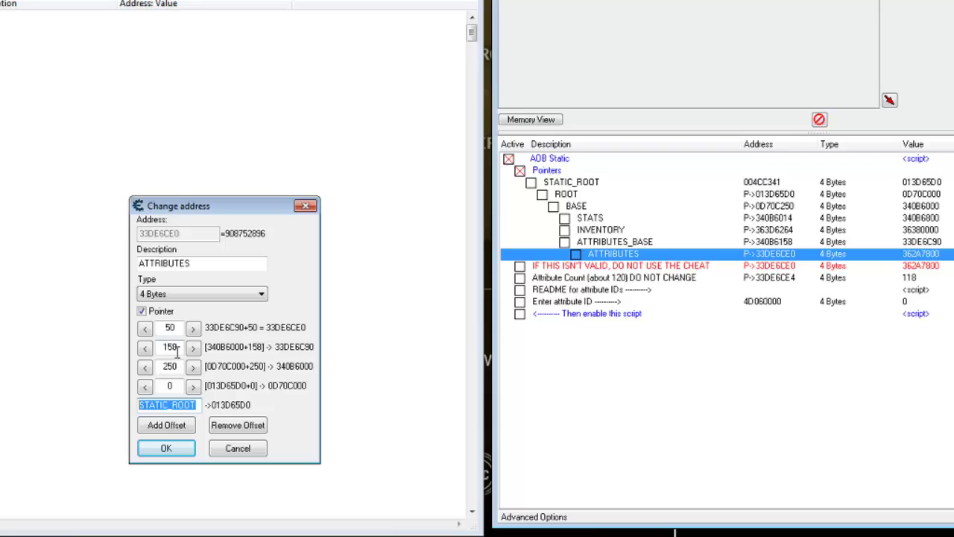
Try 15c in place of the pointer's 158 offset, restore 158 and discard the address edit.
click(192, 347)
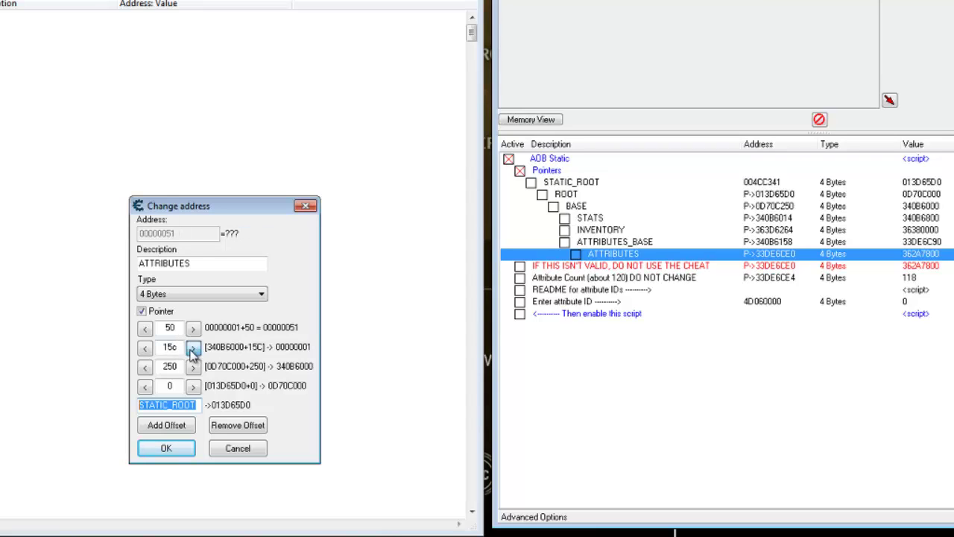
click(145, 348)
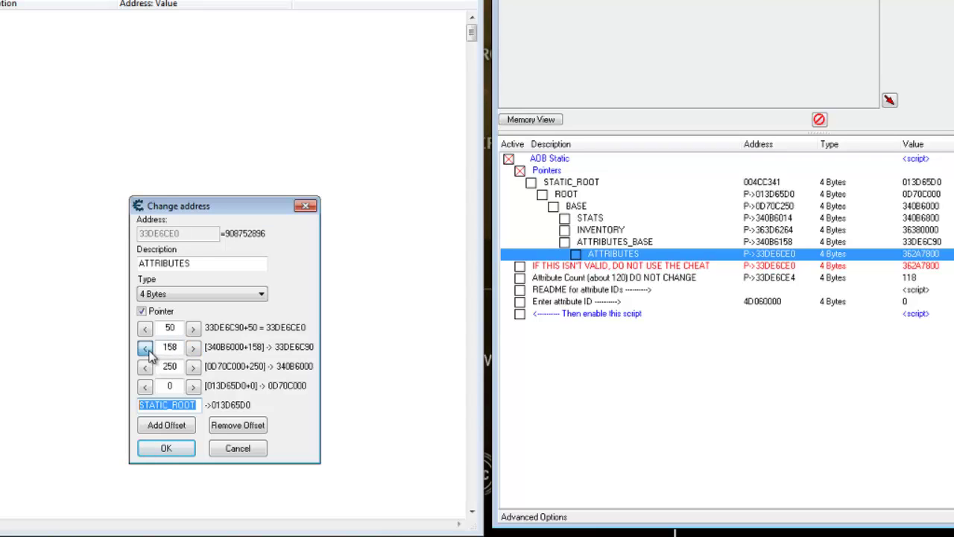
click(225, 448)
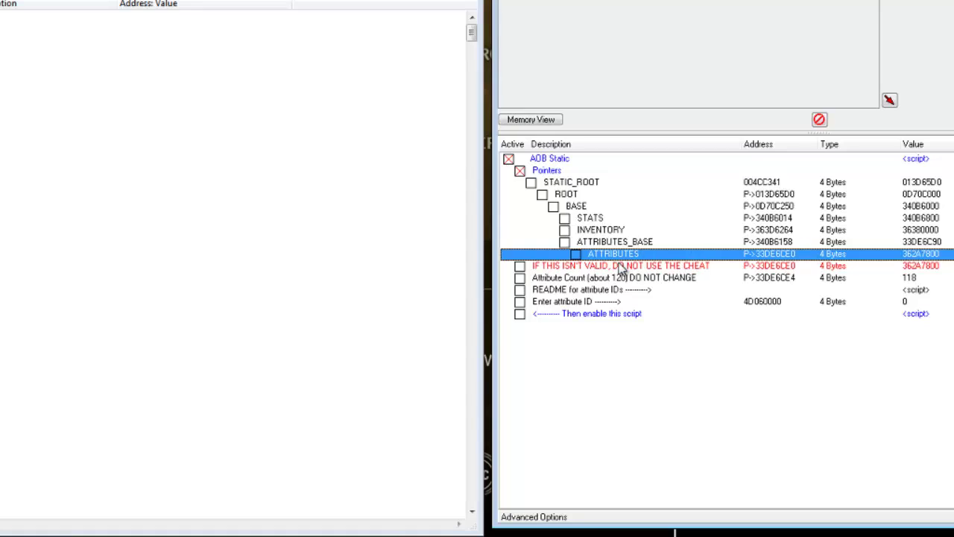
Open the value of the ATTRIBUTES entry to get its address and close it without changing it.
double_click(930, 255)
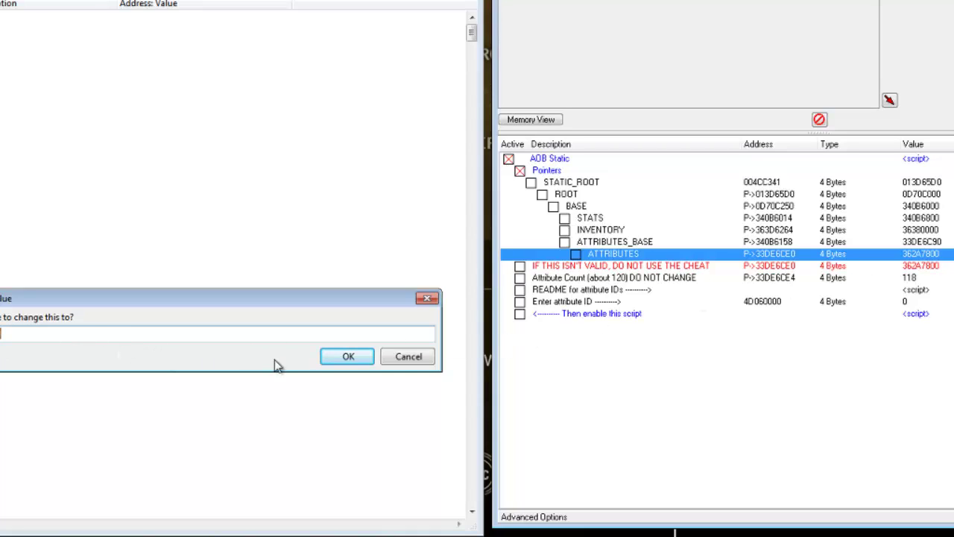
click(403, 357)
click(646, 58)
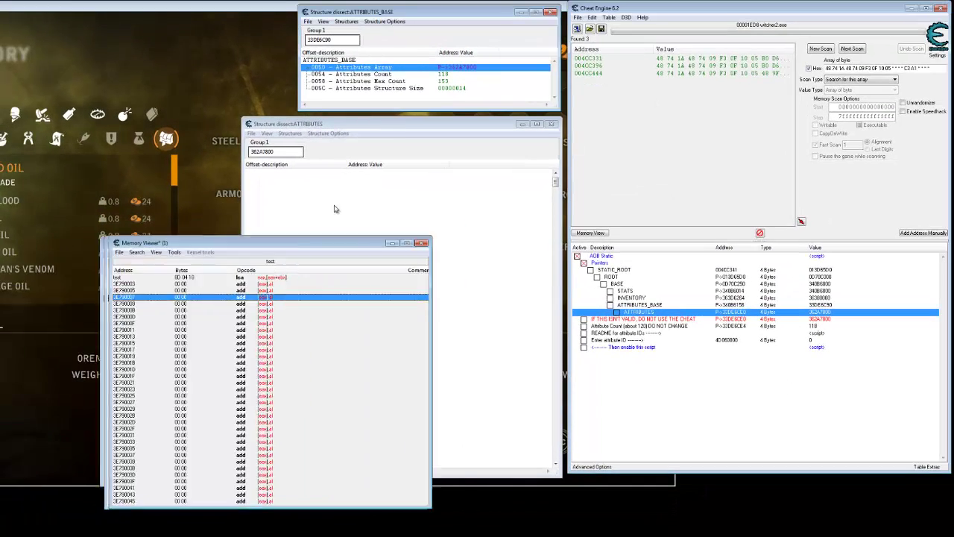
Close the existing ATTRIBUTES structure dissect window and open a new, empty structure dissect window.
drag(266, 244, 454, 136)
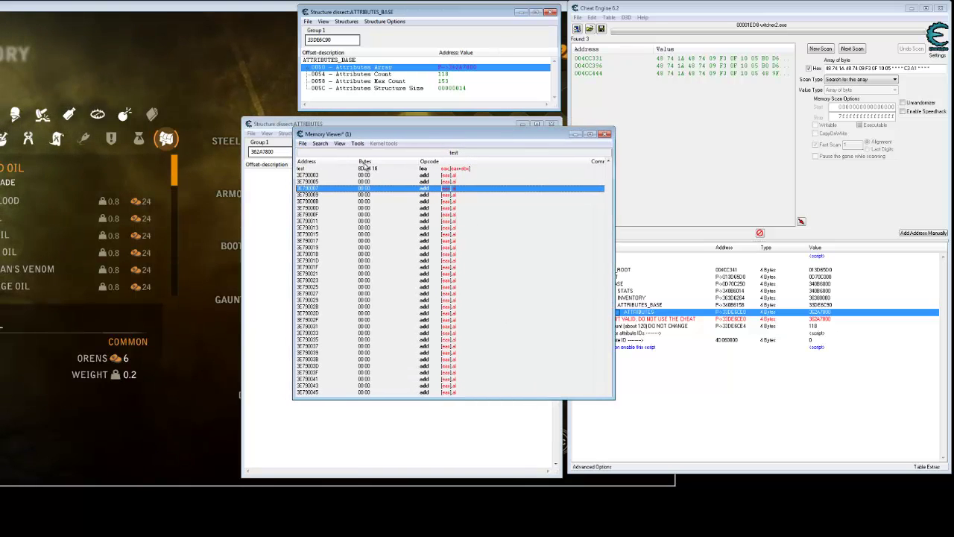
click(358, 143)
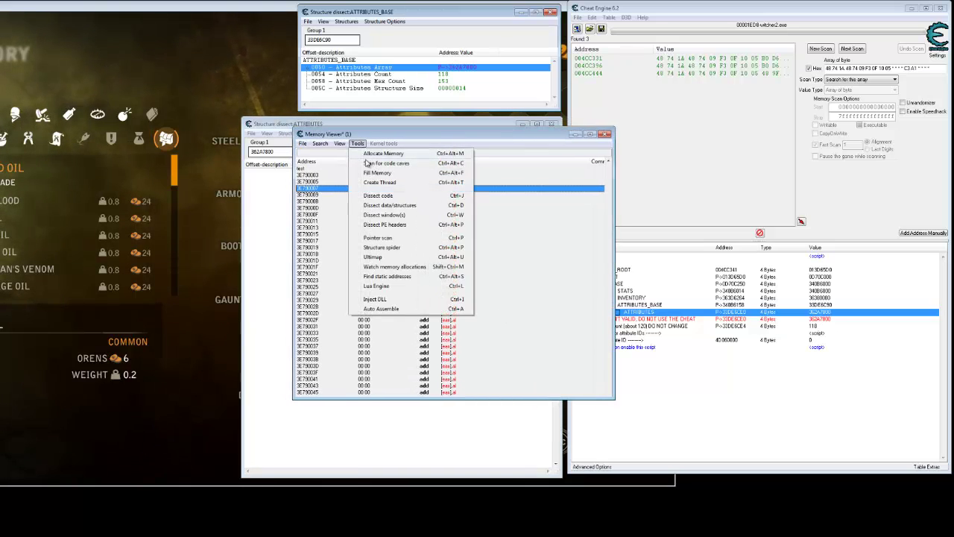
click(390, 206)
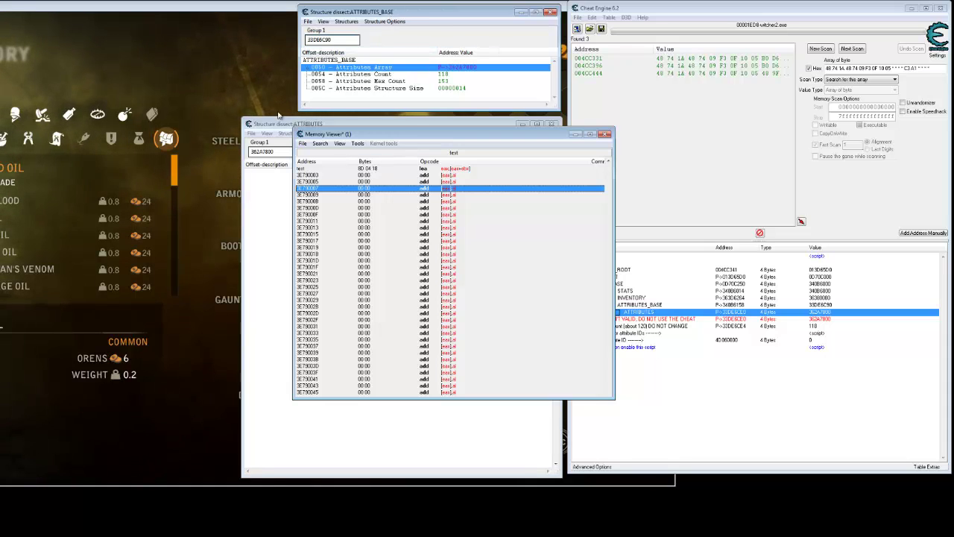
double_click(250, 125)
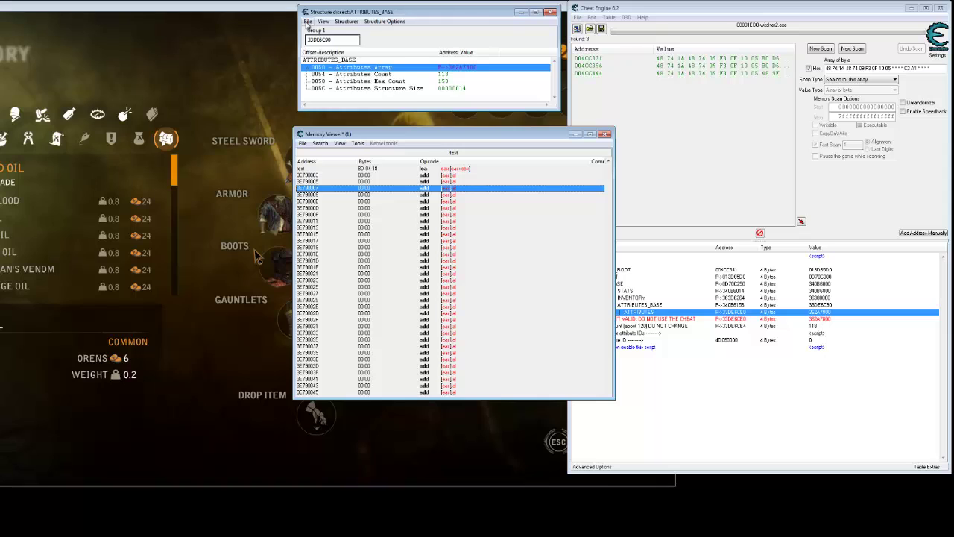
click(308, 22)
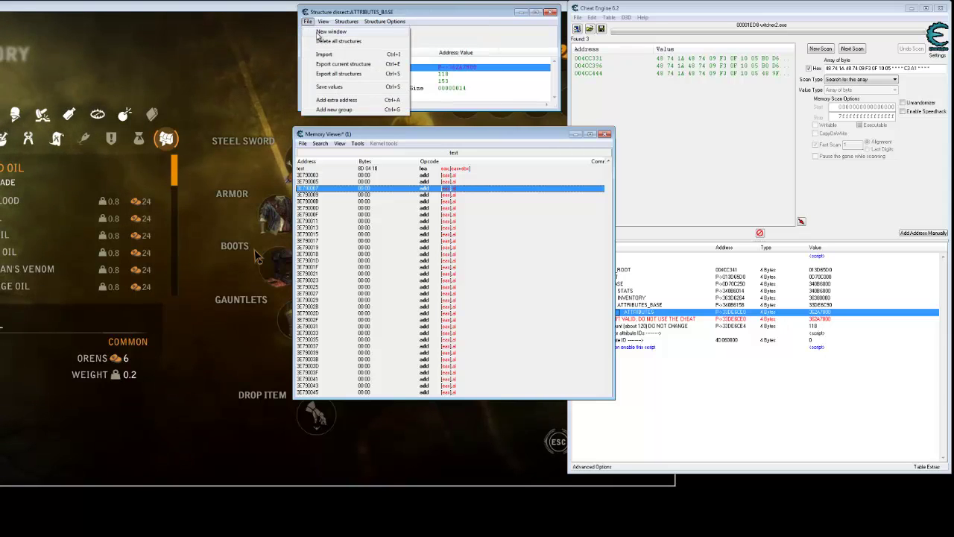
click(328, 32)
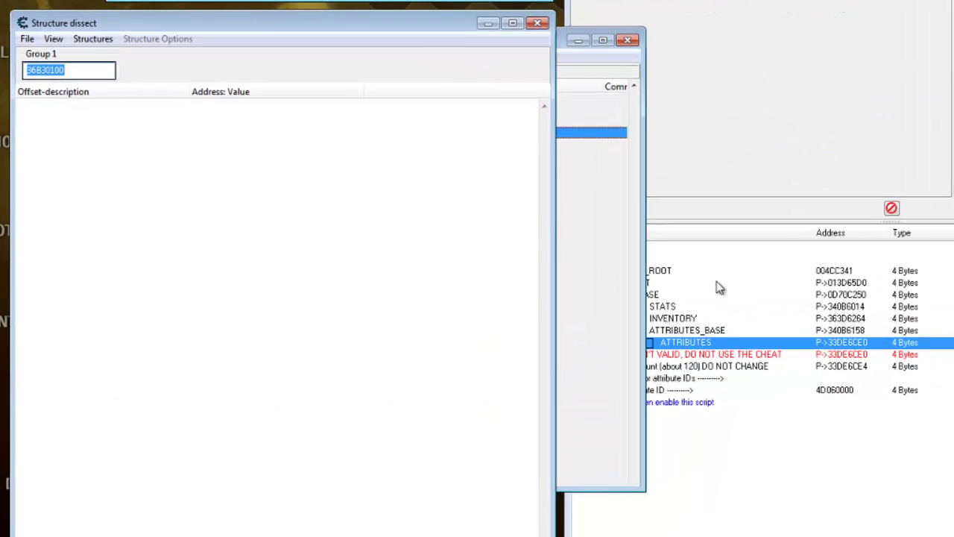
Define a new structure at address 362A7800, keeping the default name and the starting size of 4096.
text(362A7800)
click(94, 39)
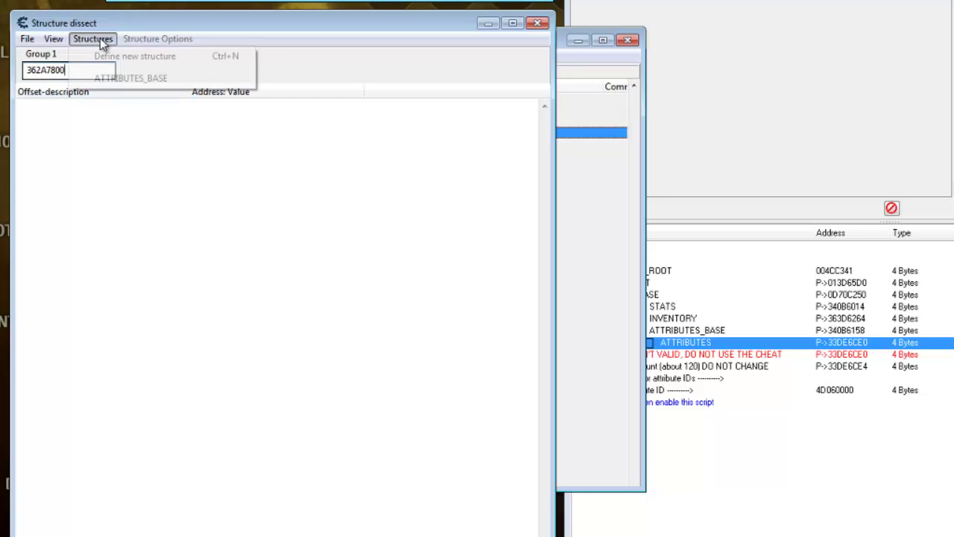
click(112, 58)
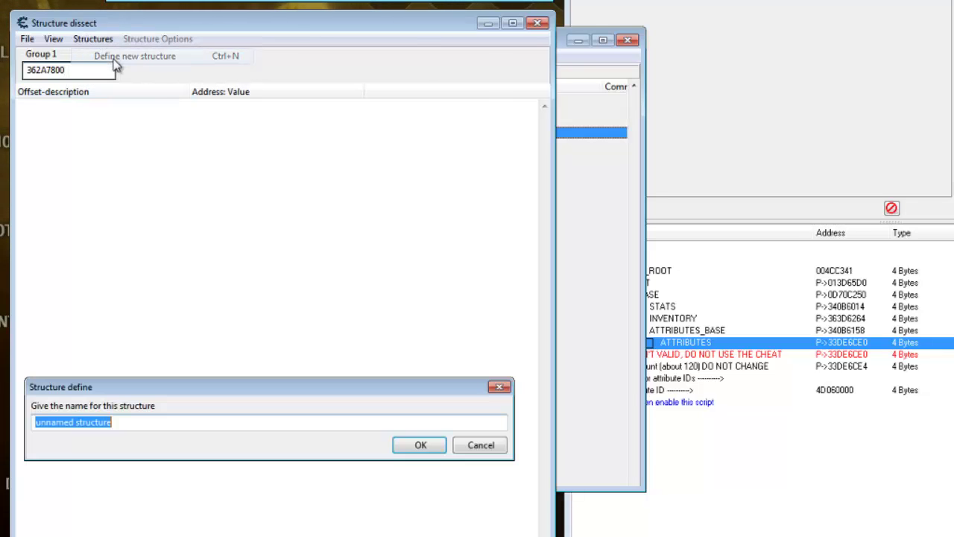
click(430, 449)
click(265, 420)
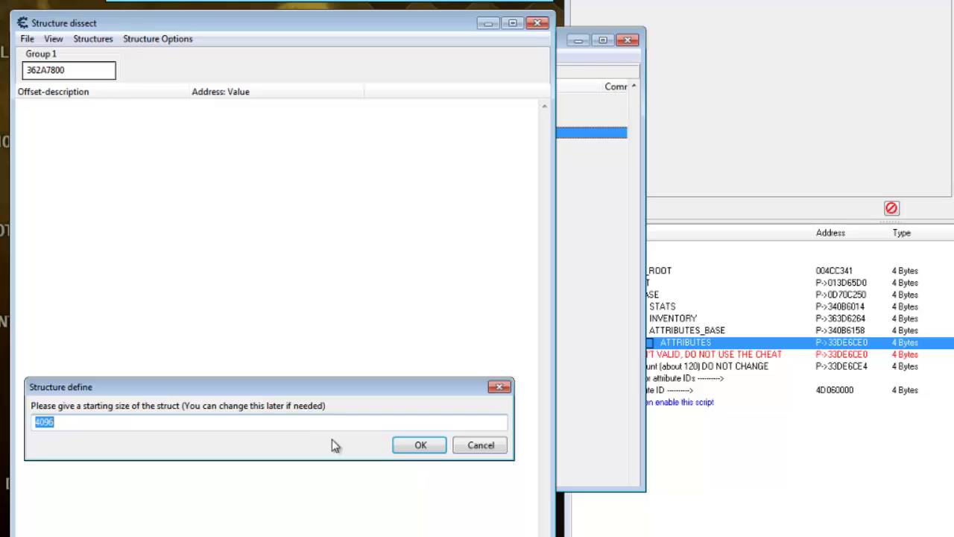
click(416, 446)
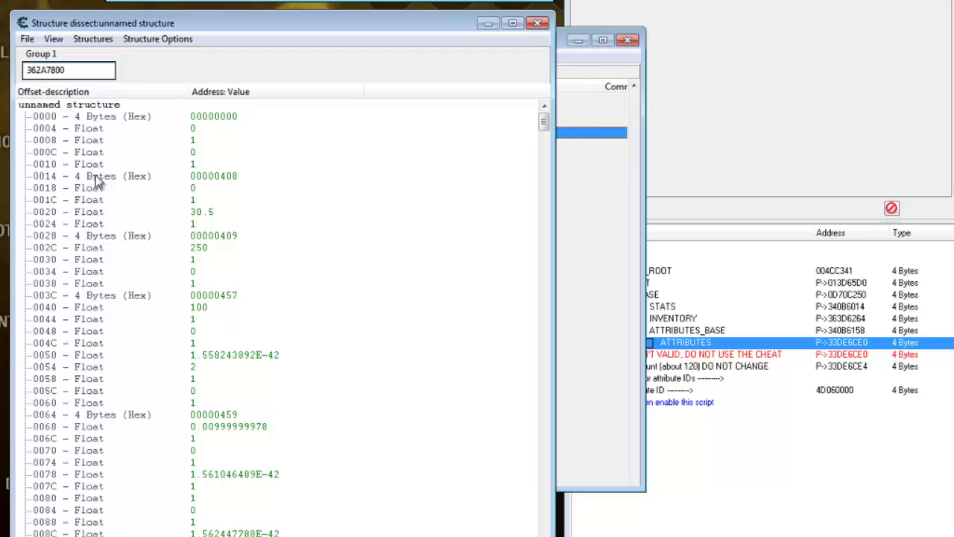
Examine individual elements of the new structure, including the ones at offsets 0040 and 0050.
click(118, 237)
click(135, 308)
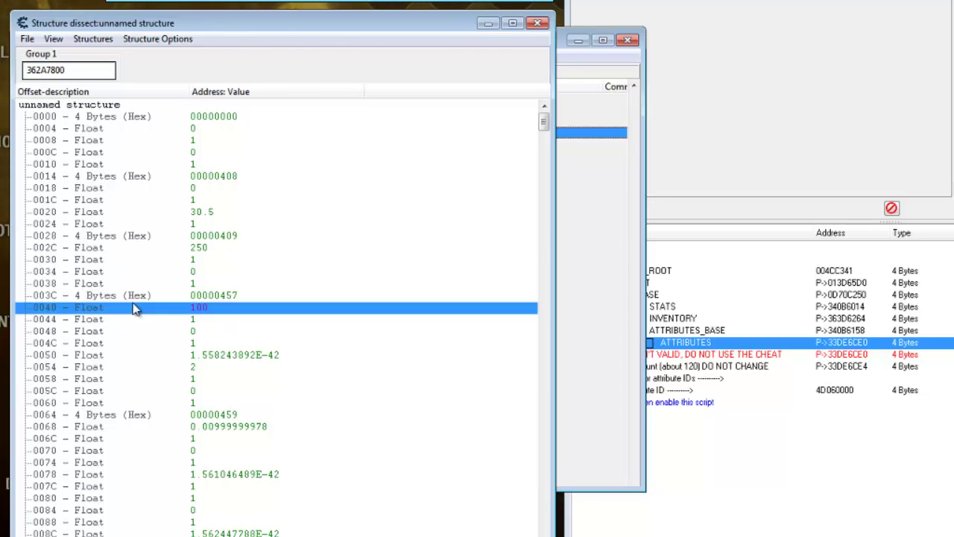
click(214, 356)
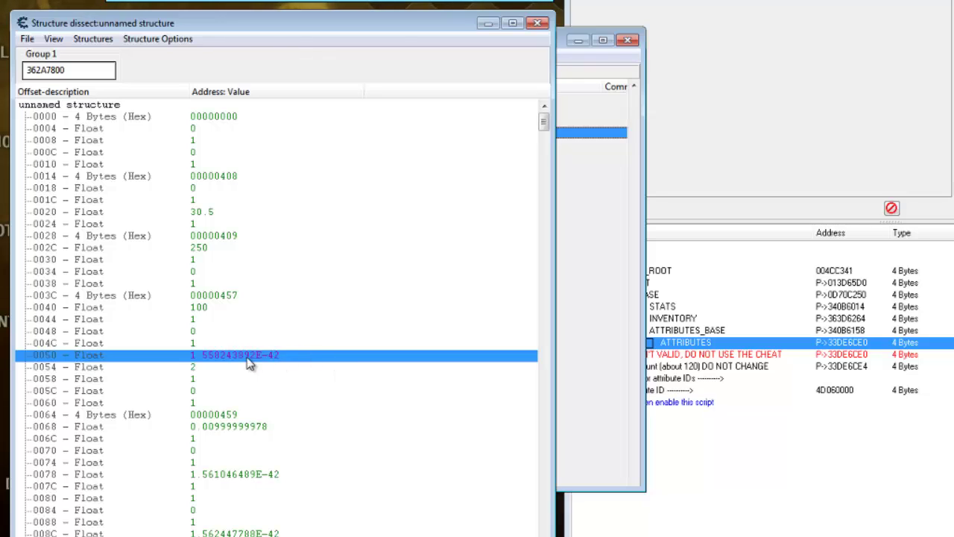
Change the attribute ID elements at every 14-hex-byte offset from 0000 to 00A0 to the type 4 Bytes, not shown as hexadecimal.
click(224, 120)
ctrl+click(227, 177)
ctrl+click(226, 235)
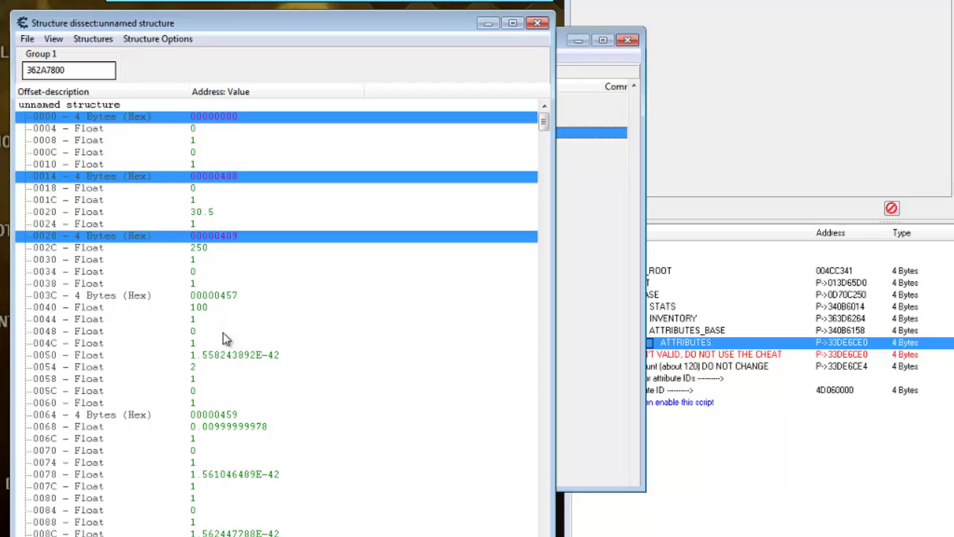
ctrl+click(228, 297)
ctrl+click(224, 356)
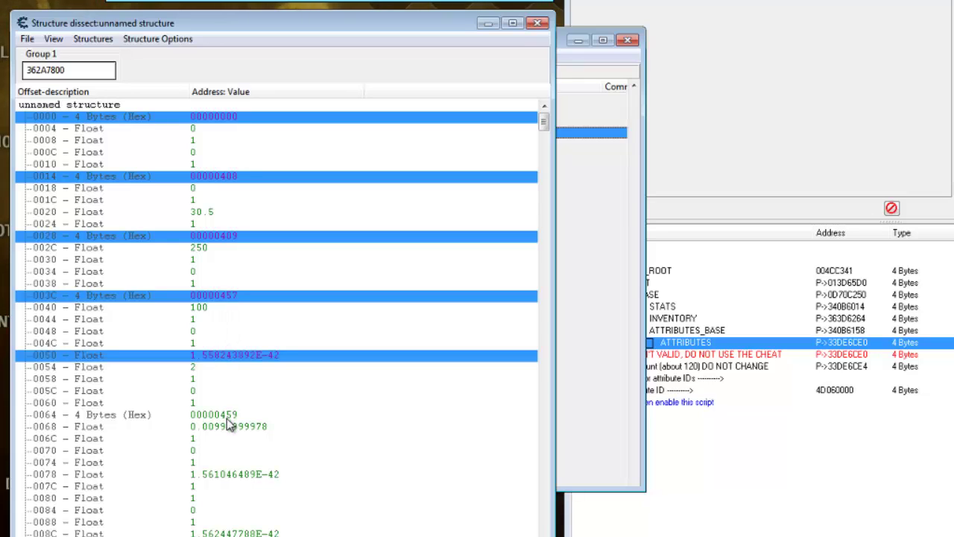
ctrl+click(228, 415)
ctrl+click(228, 474)
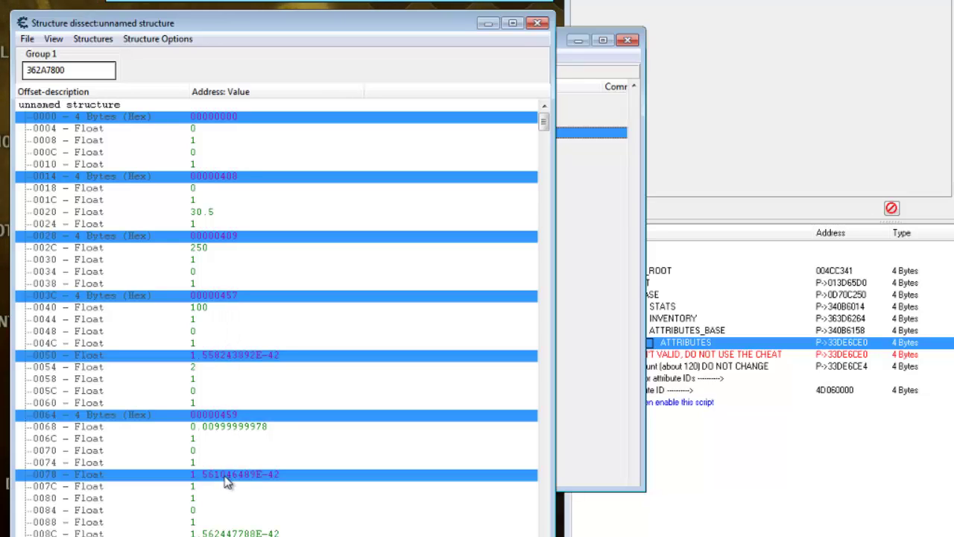
ctrl+click(228, 532)
ctrl+click(227, 529)
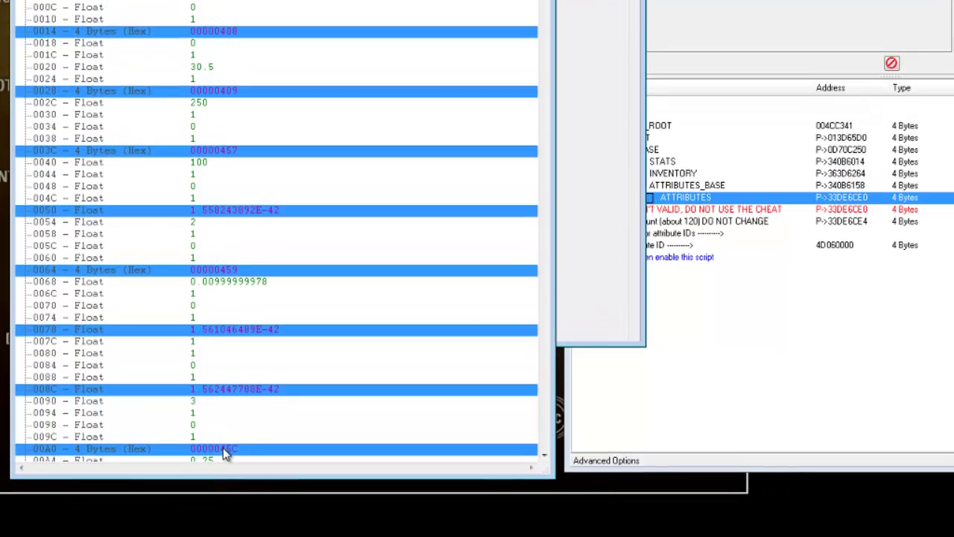
right_click(224, 528)
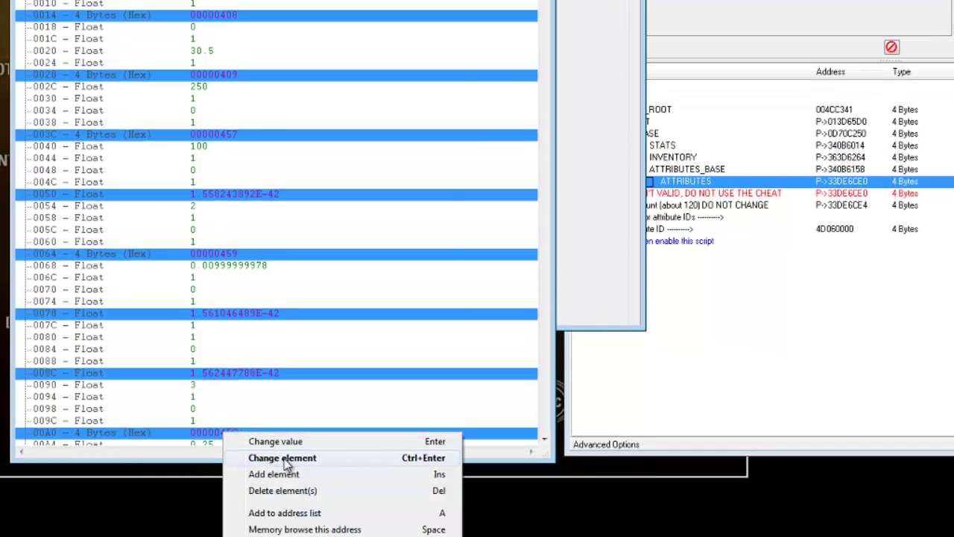
click(284, 457)
click(190, 289)
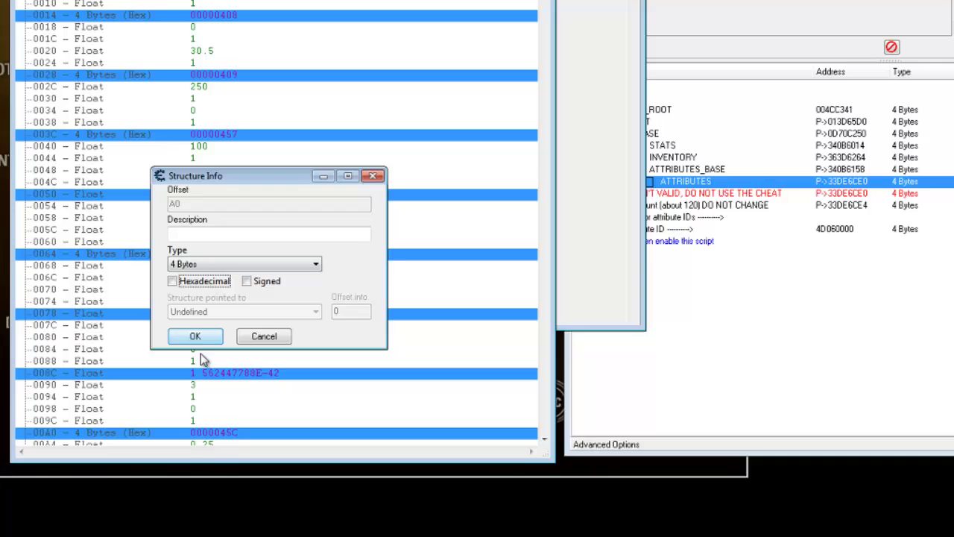
click(198, 336)
Examine the attribute ID elements at offsets 0014 to 0050 and the float elements at 002C, 0030, 0034 and 0040.
click(221, 18)
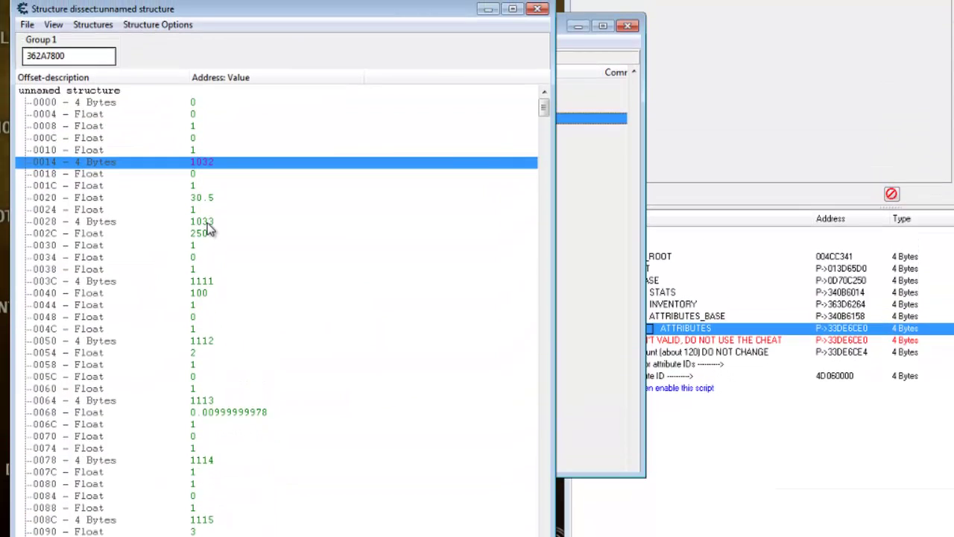
click(208, 222)
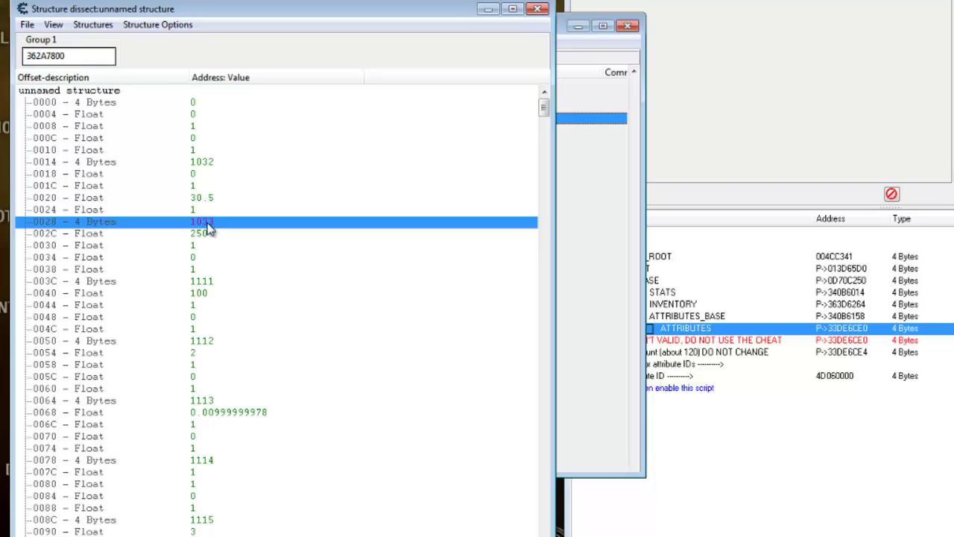
click(211, 283)
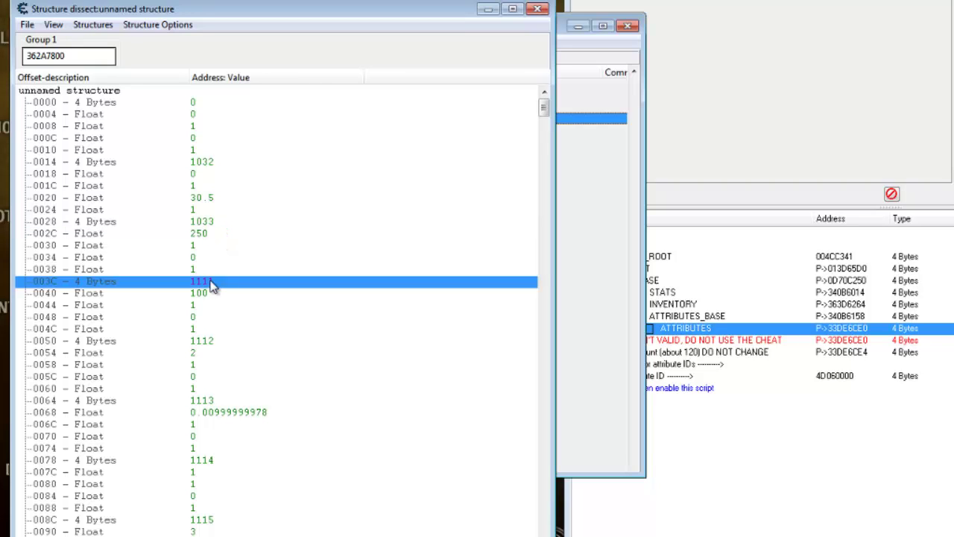
click(214, 342)
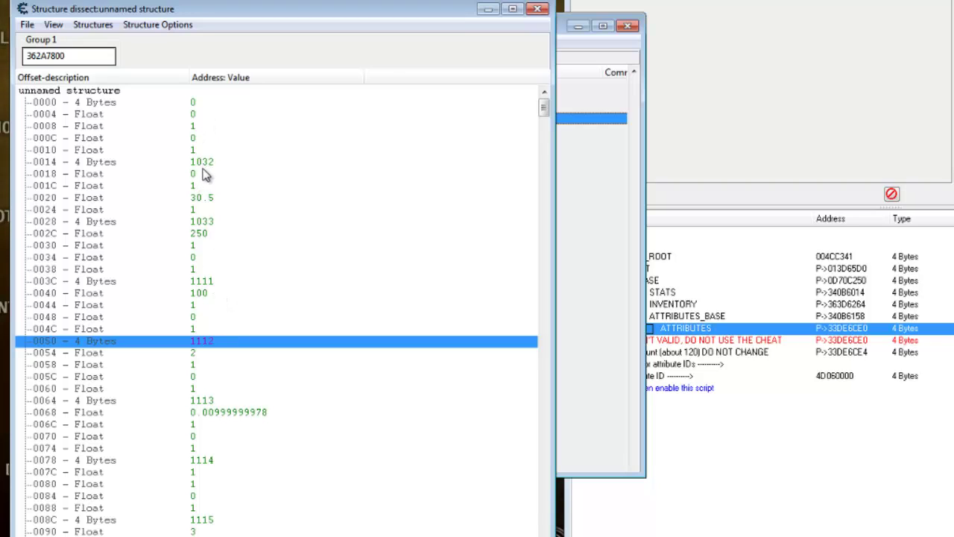
click(203, 237)
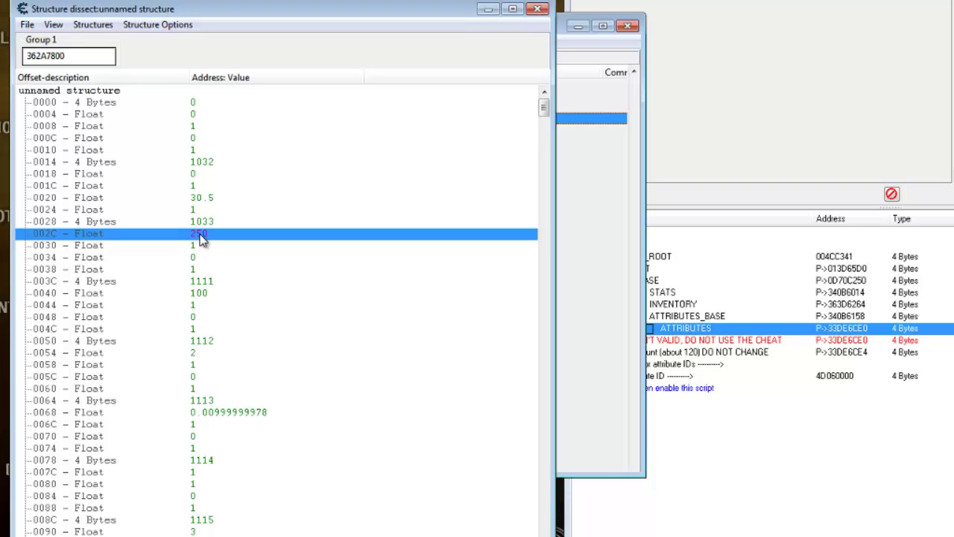
click(197, 246)
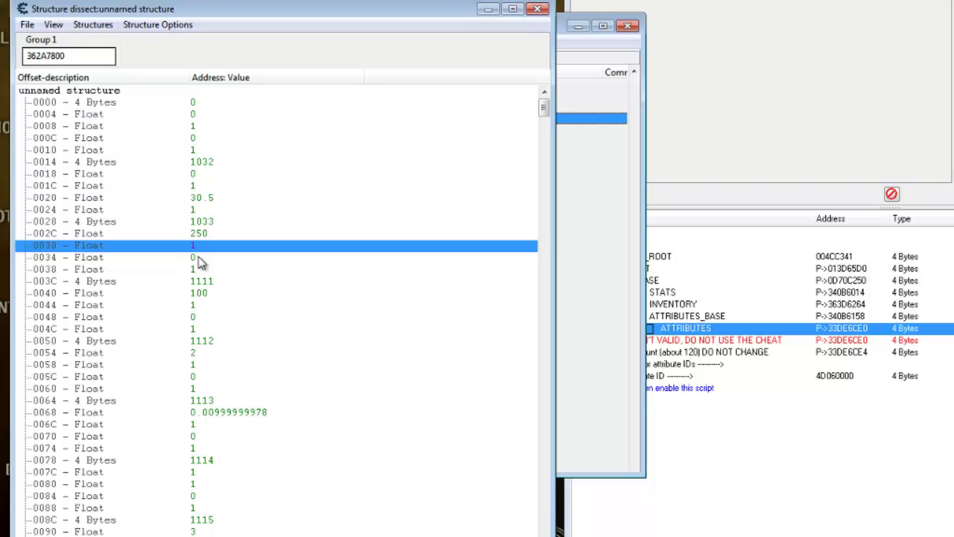
click(200, 259)
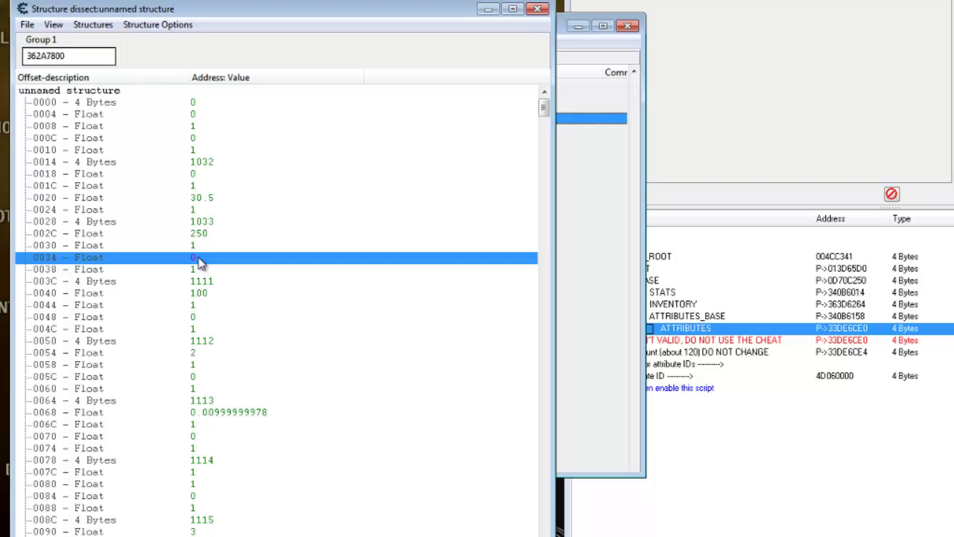
click(207, 298)
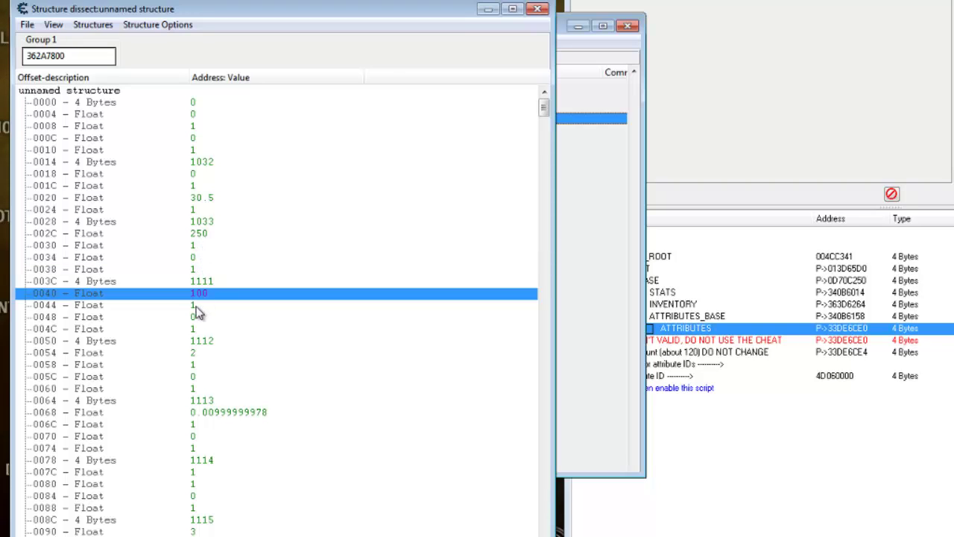
Switch to The Witcher 2 and equip the Blue Stripes Combat Jacket from the armor category of the inventory.
key(alt+Tab)
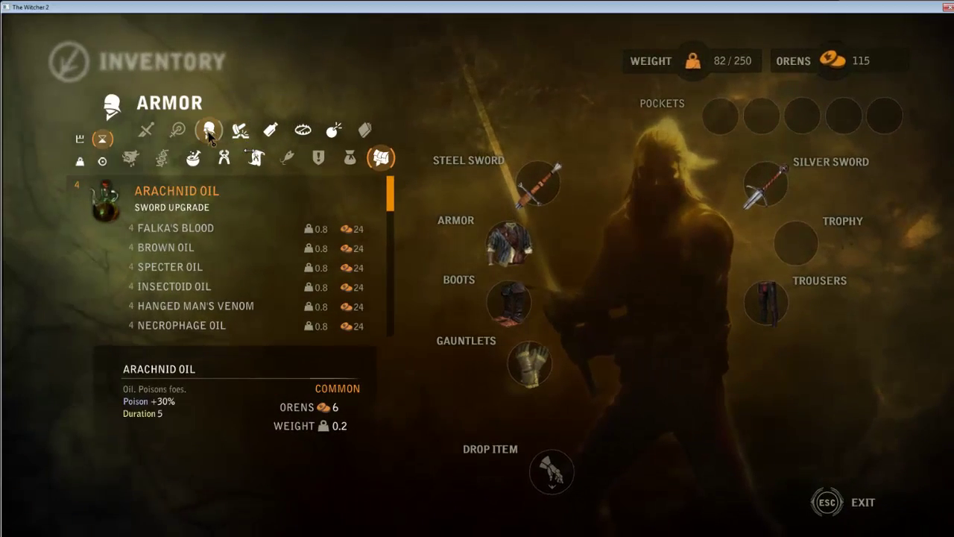
click(209, 131)
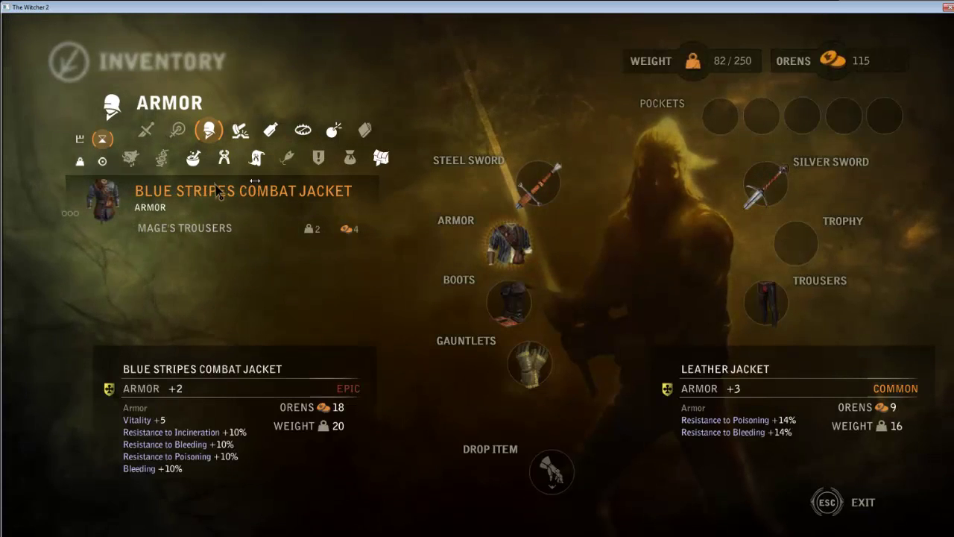
drag(218, 191, 509, 246)
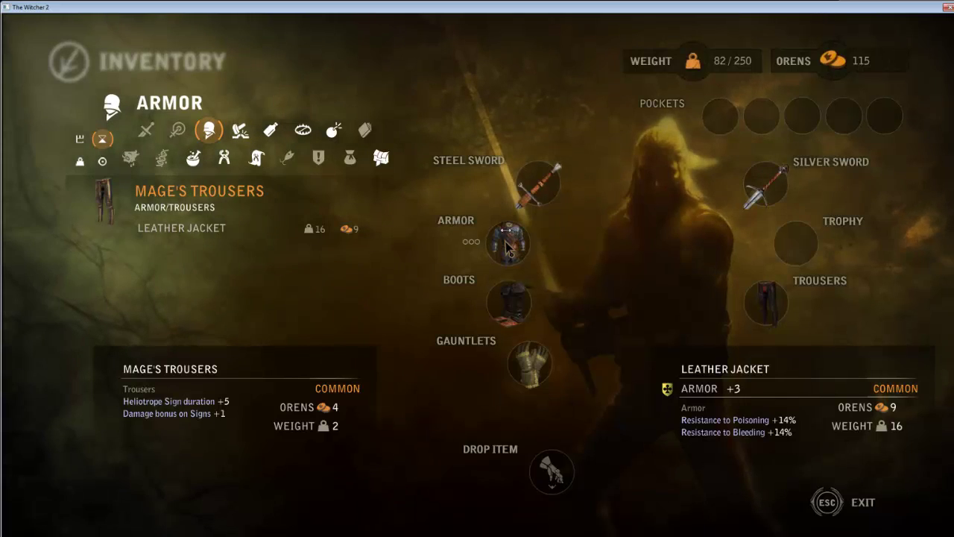
Switch back to Cheat Engine and compare the float elements at offsets 0040 and 0048 of the structure.
key(alt+Tab)
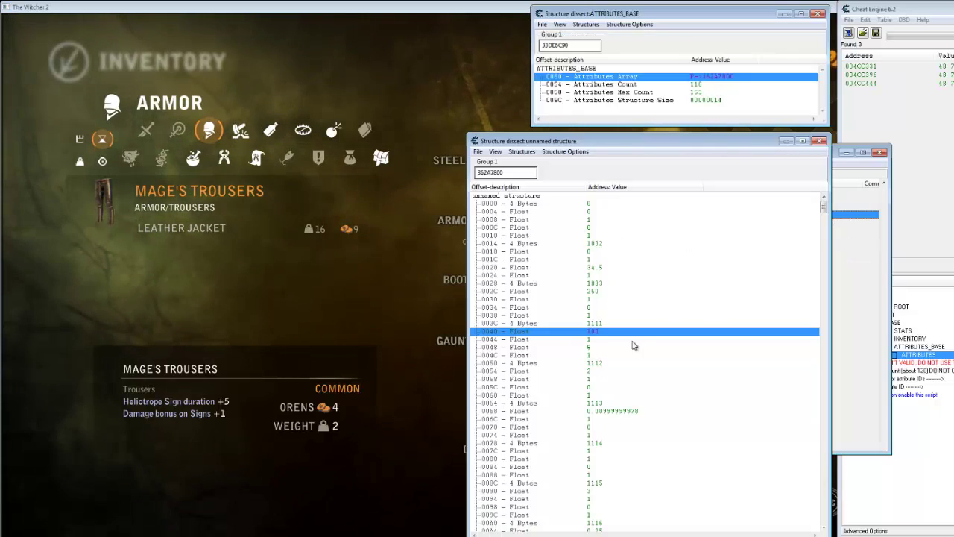
click(589, 347)
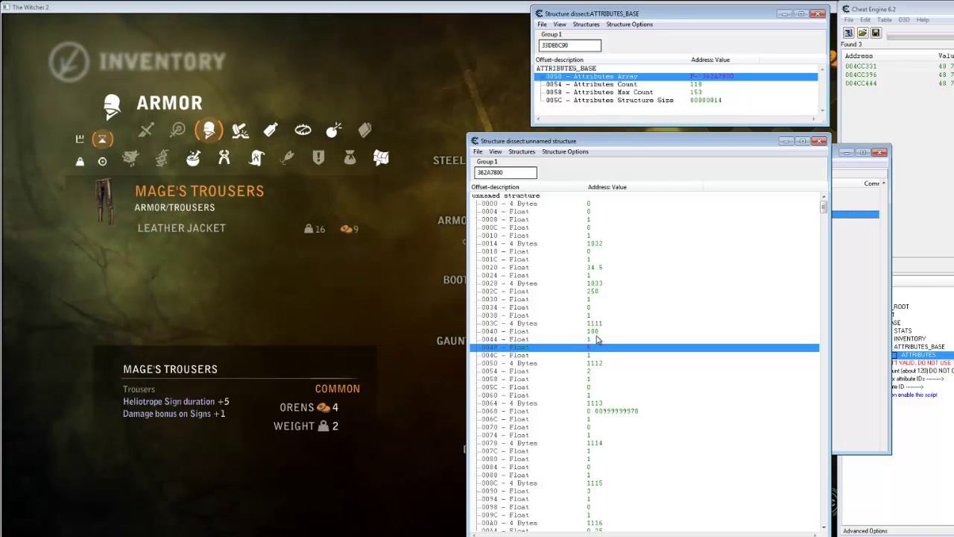
click(597, 334)
click(593, 348)
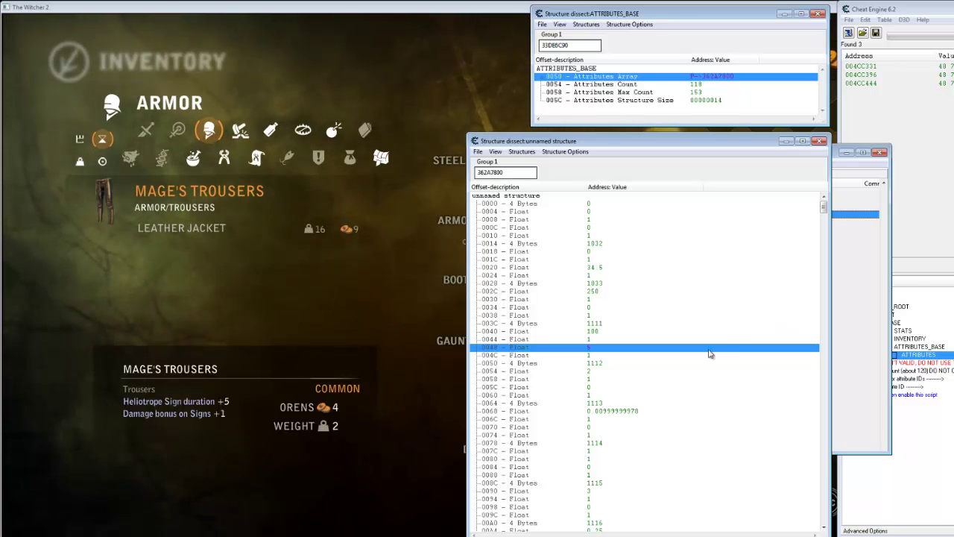
Set the value of the float element at offset 0040 to 500.
click(594, 331)
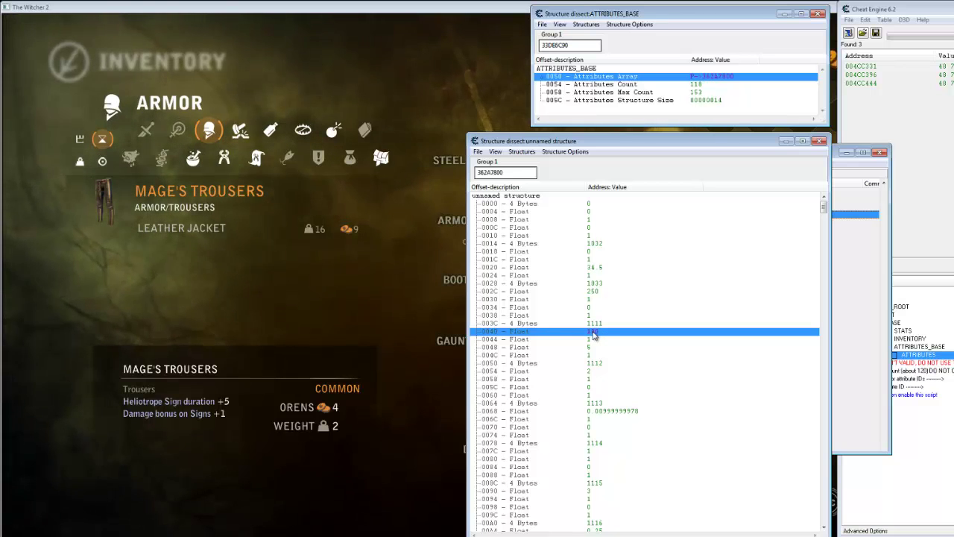
double_click(594, 333)
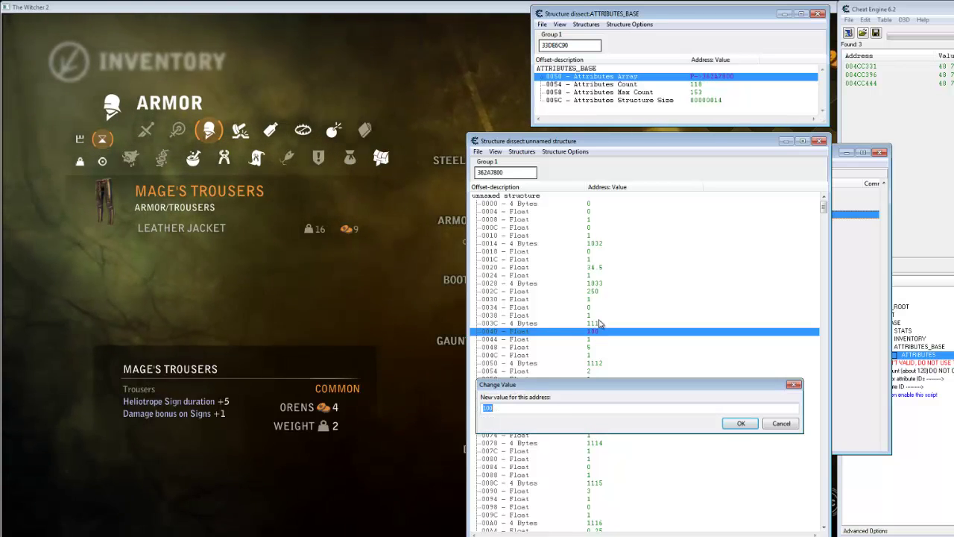
text(500)
key(Return)
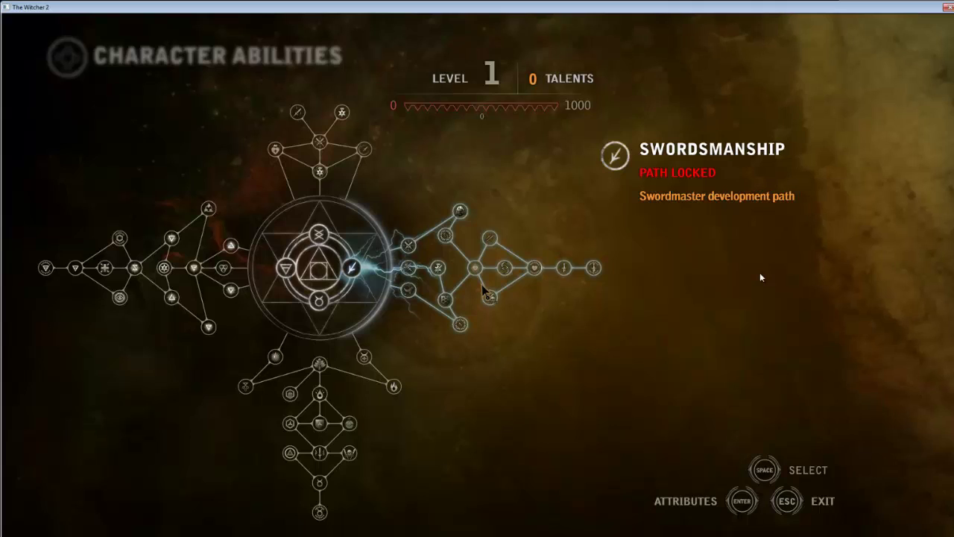
Check the vitality on the character attributes screen of The Witcher 2 and open the game's inventory.
key(Tab)
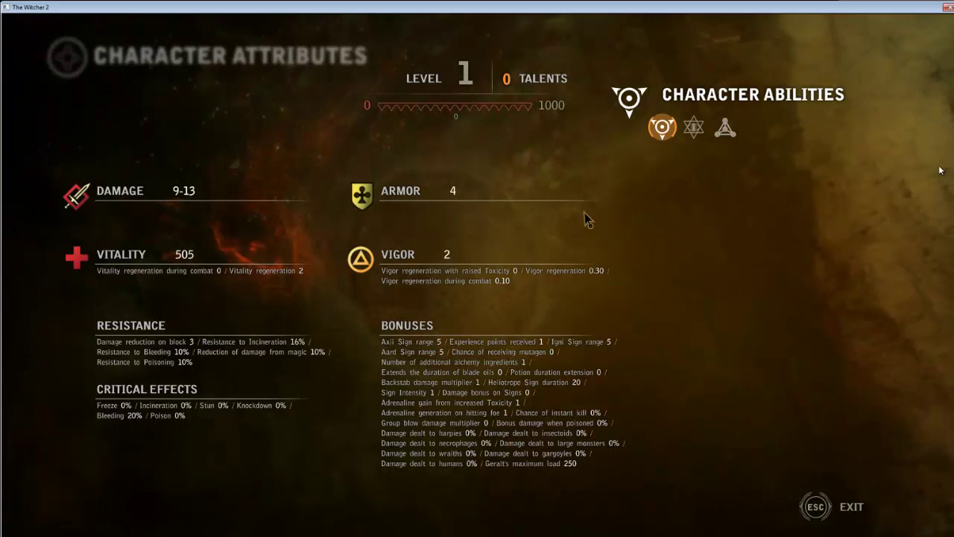
key(alt+Tab)
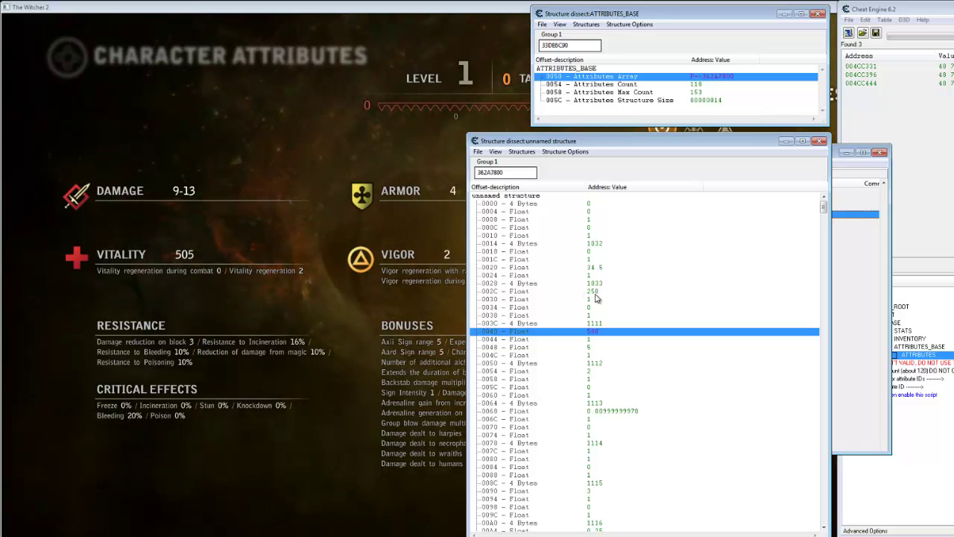
click(415, 206)
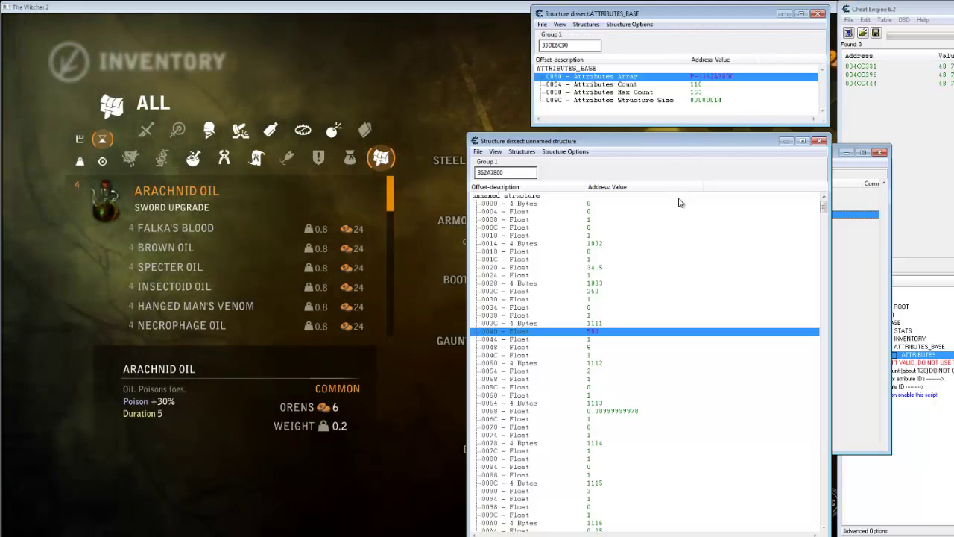
Set the value of the float element at offset 002C to 5000 and check the weight limit in the game's inventory.
double_click(592, 292)
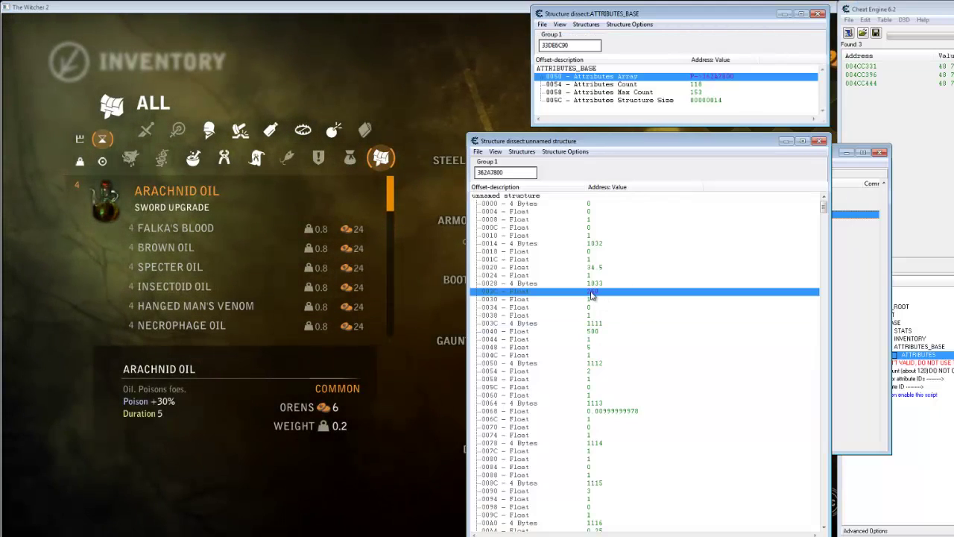
text(500)
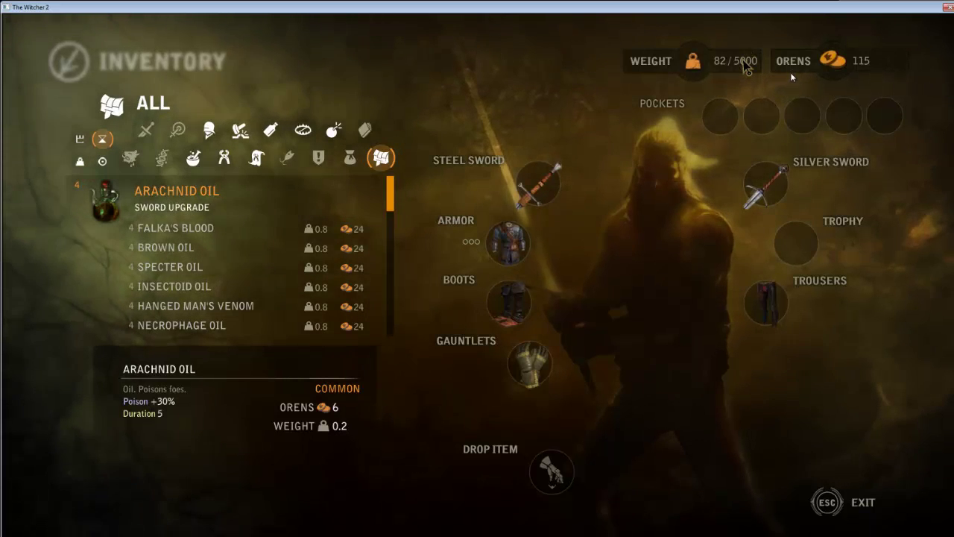
key(alt+Tab)
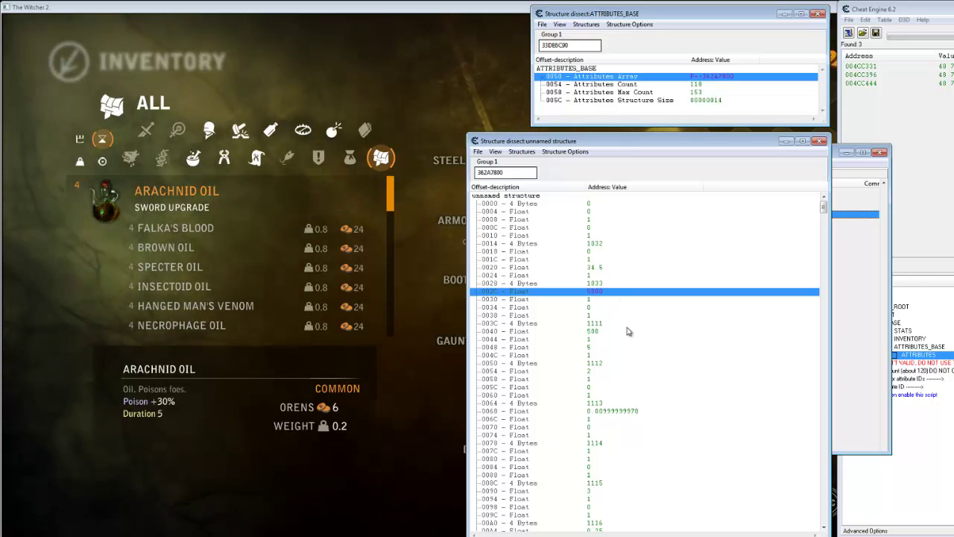
Look through the further attribute elements of the unnamed structure and close its structure dissect window.
click(825, 299)
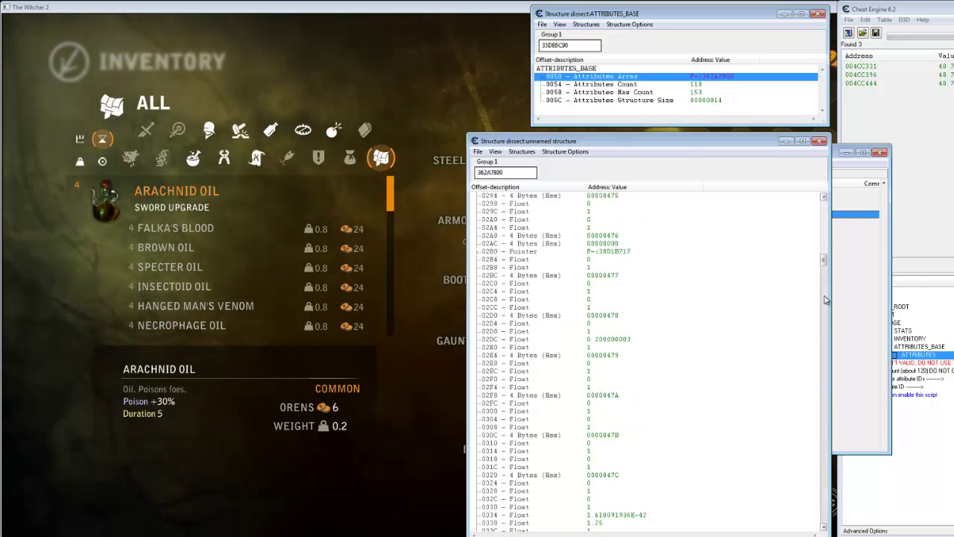
click(825, 300)
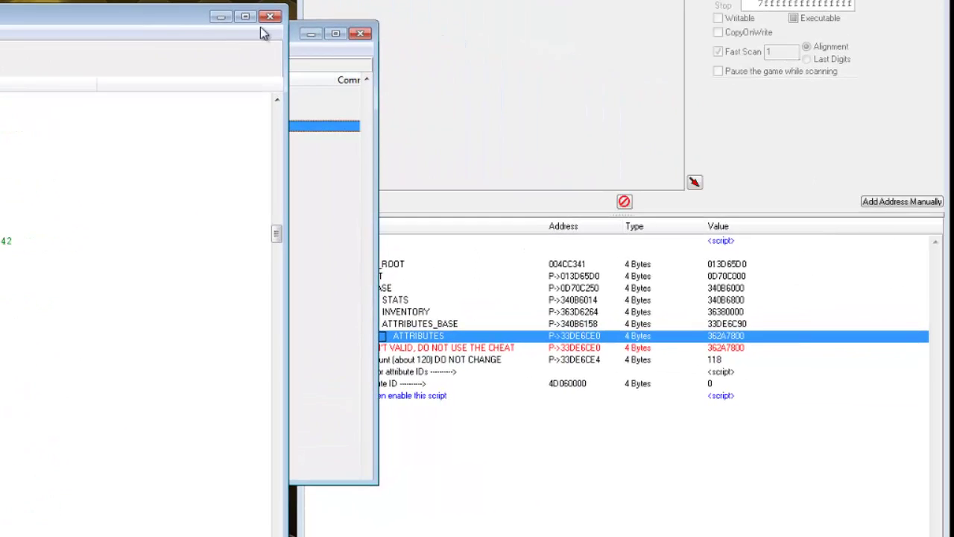
click(270, 18)
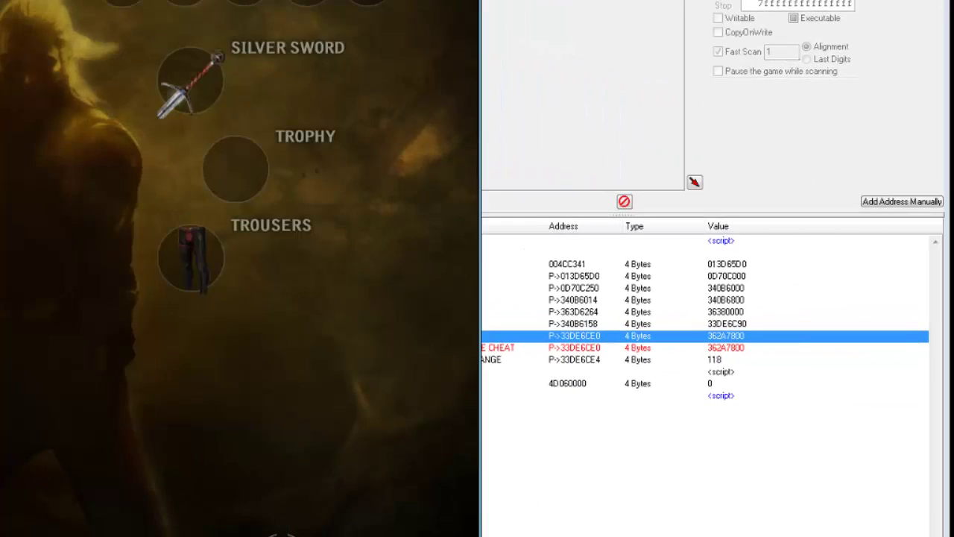
Switch to Cheat Engine, close the Memory Viewer window, and look over the cheat table's pointer validity and attribute count entries.
key(alt+Tab)
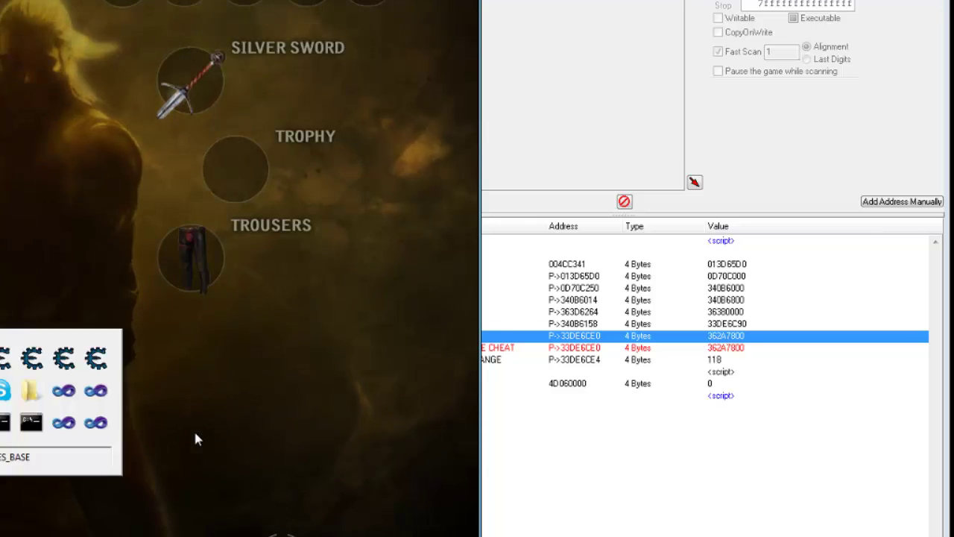
click(509, 468)
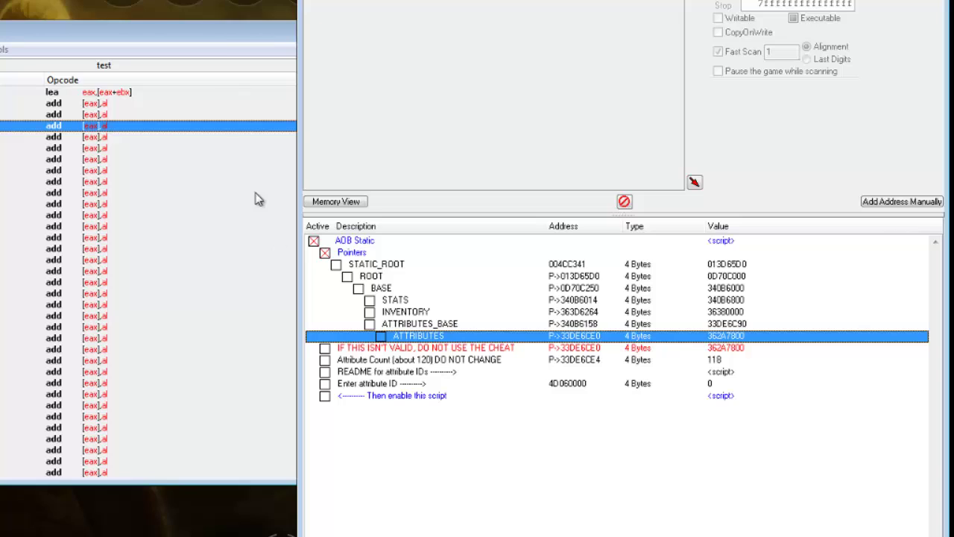
click(215, 50)
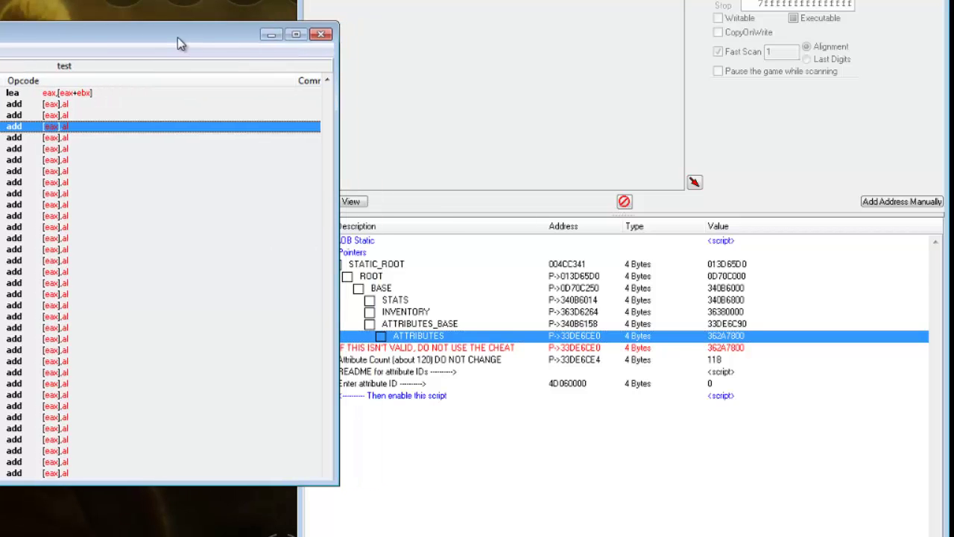
click(324, 34)
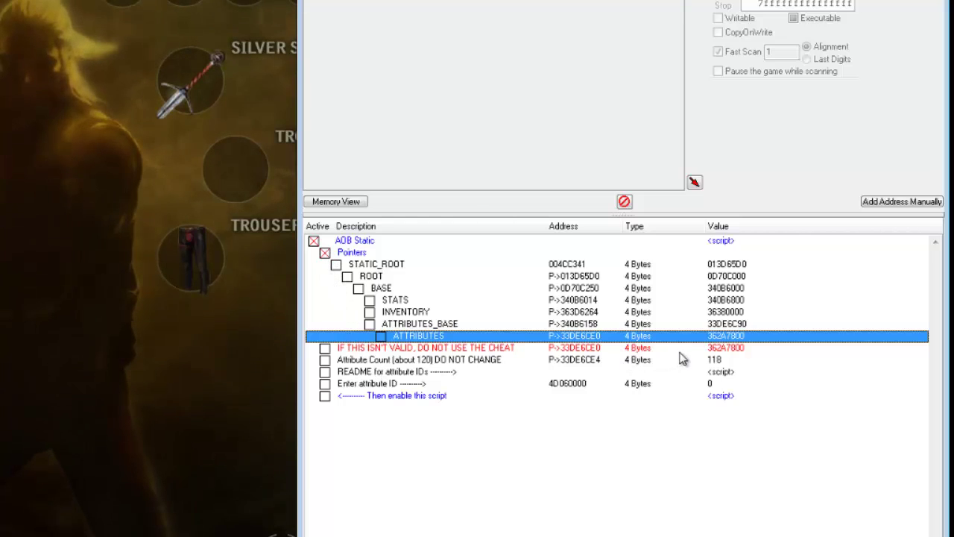
click(541, 350)
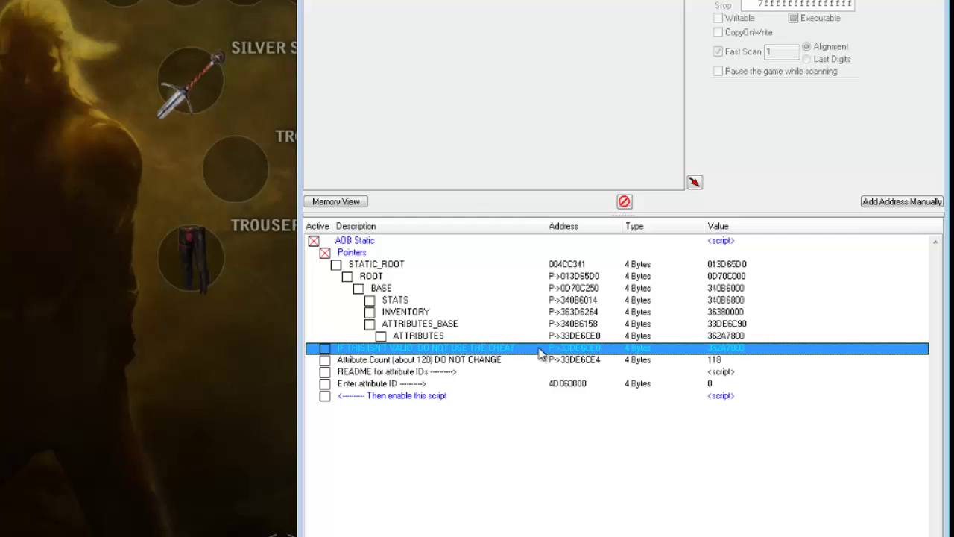
click(356, 363)
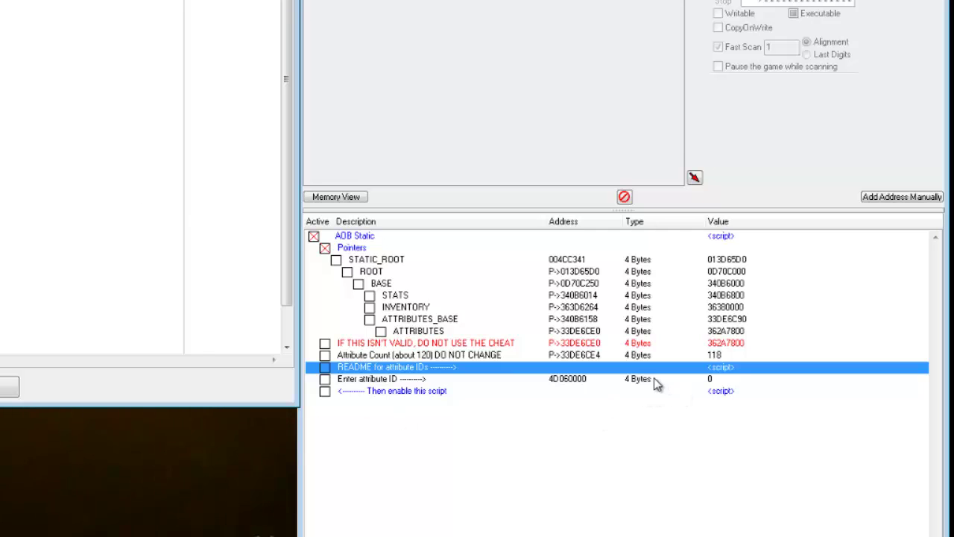
Set the "Enter attribute ID" entry to 1112 to target Vitality Regen.
double_click(712, 380)
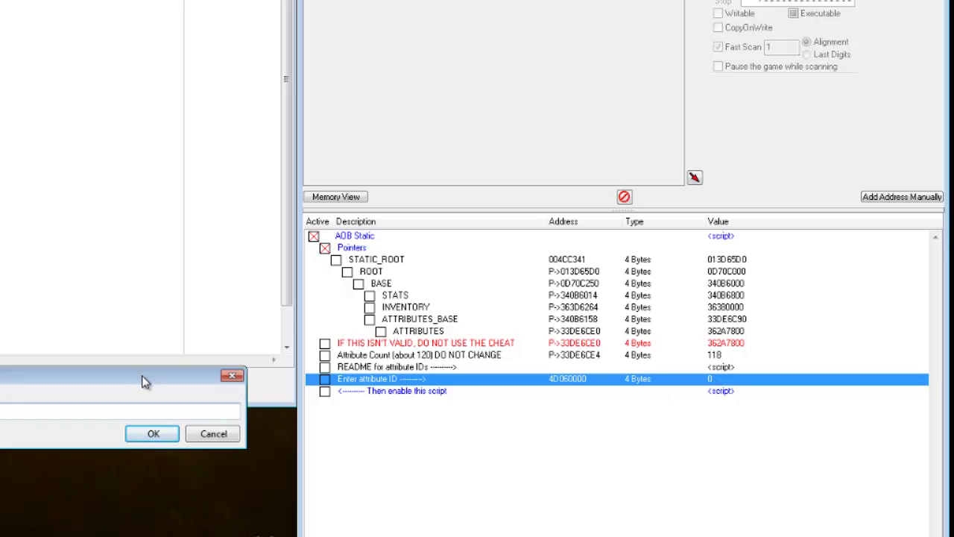
drag(142, 375, 719, 428)
text(1112)
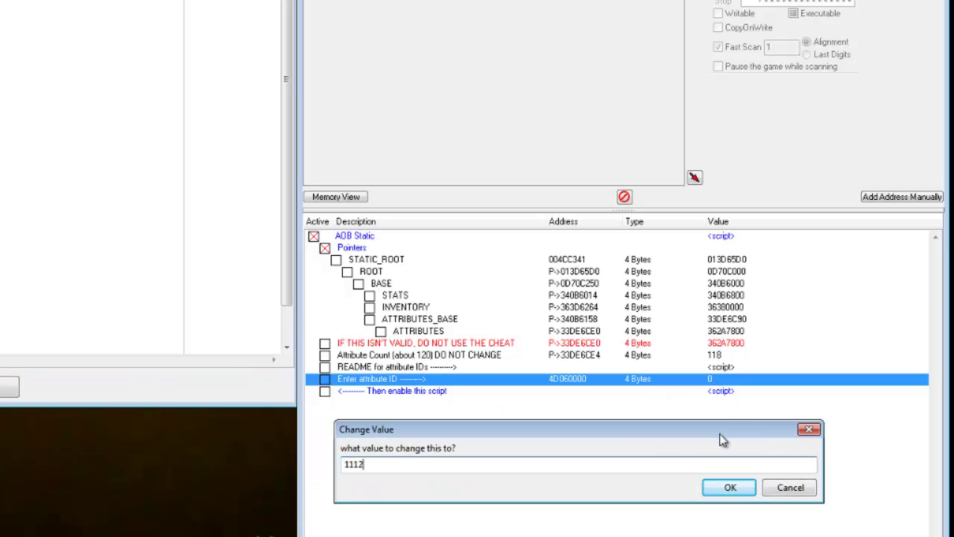
click(729, 487)
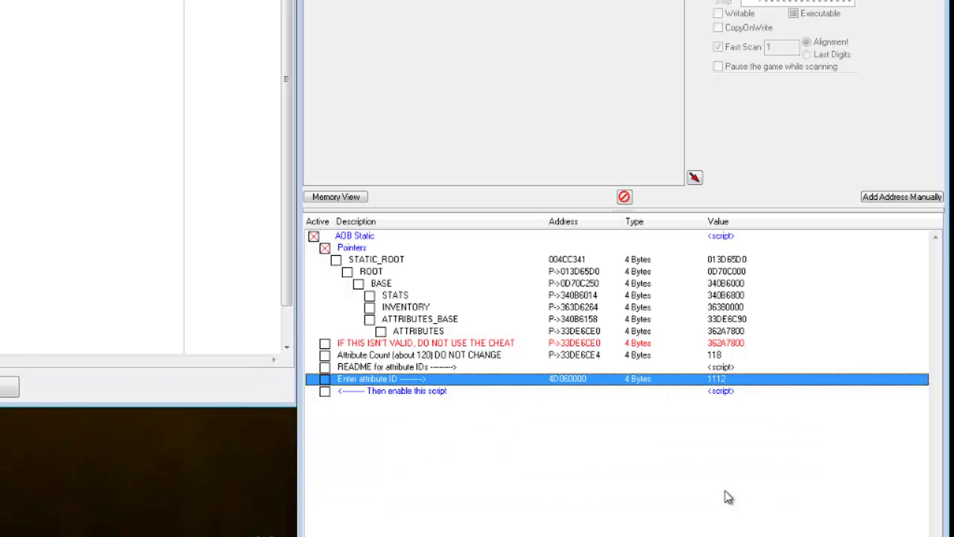
Enable the attribute script and set the BASE value of attribute 1112 to 100.
click(325, 391)
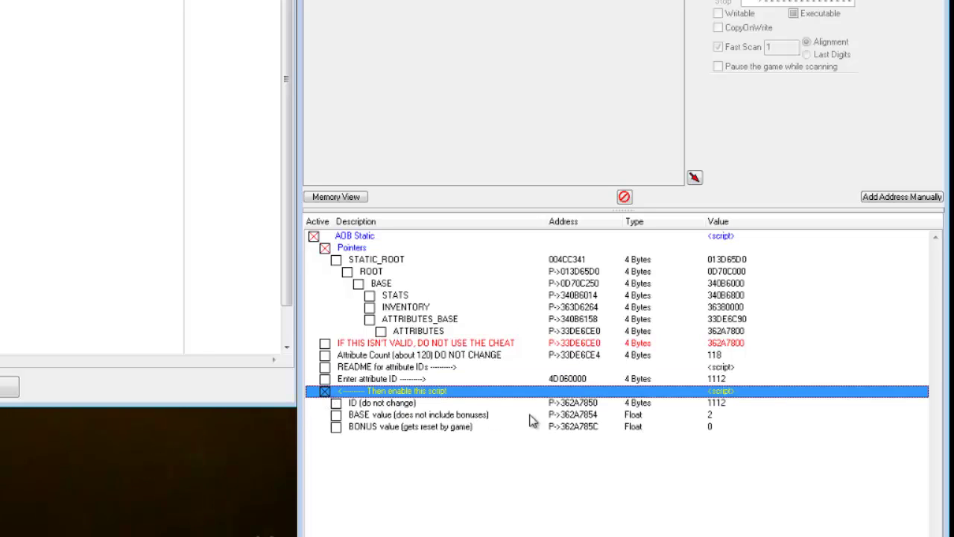
double_click(711, 416)
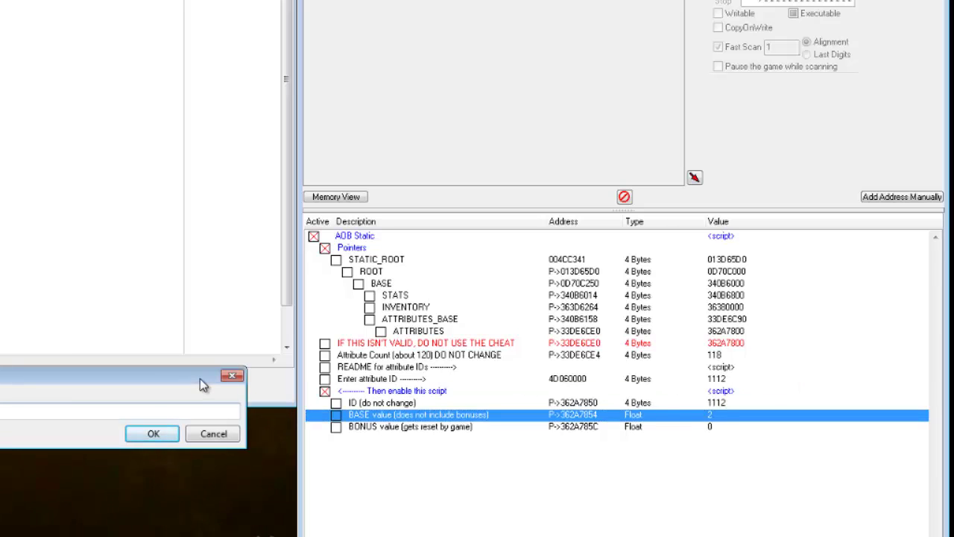
drag(205, 380, 783, 454)
click(756, 516)
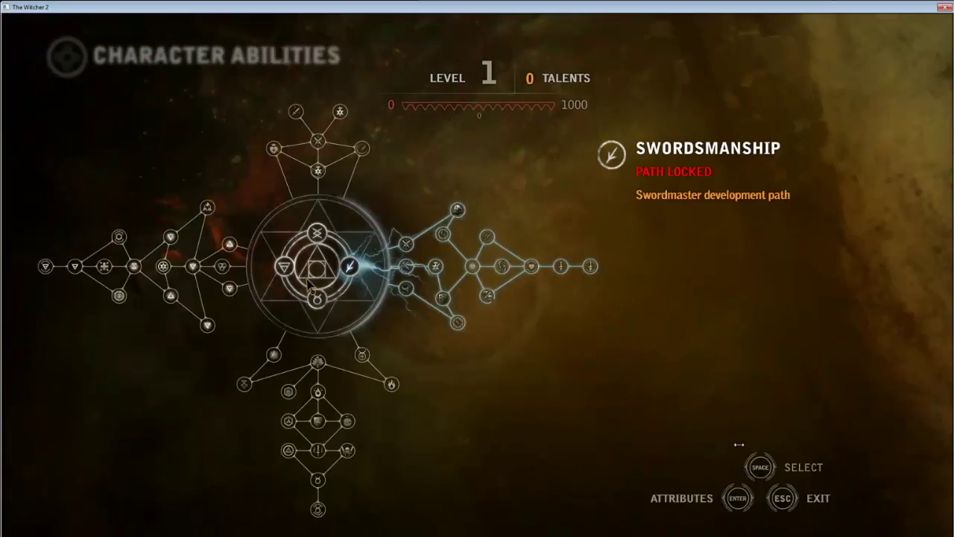
Reopen the character attributes screen in The Witcher 2 and check the vitality regeneration.
key(Escape)
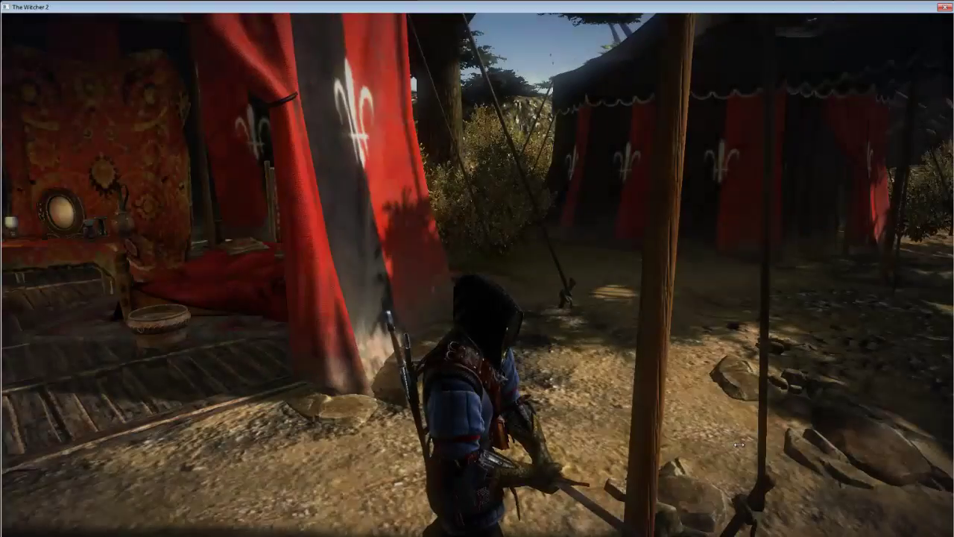
key(c)
key(Return)
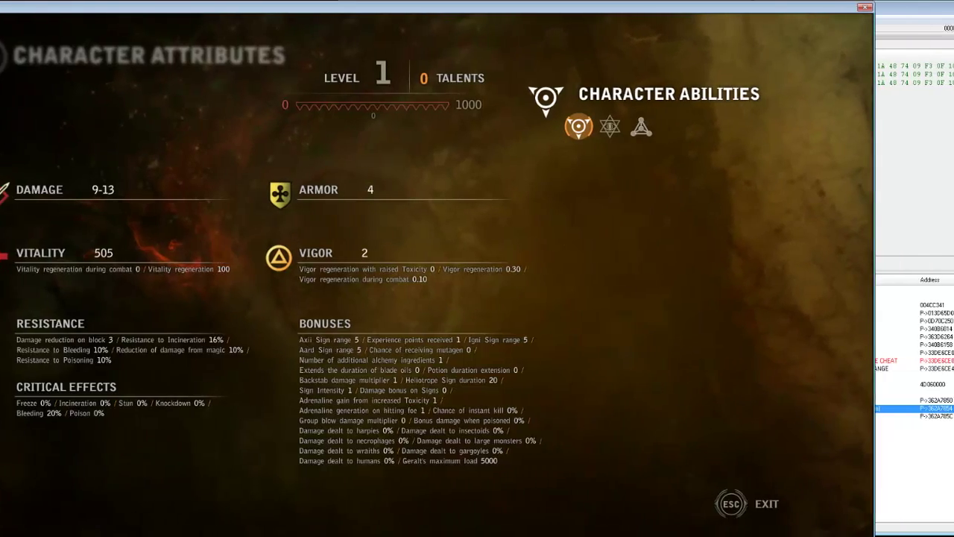
Switch back to Cheat Engine and disable the attribute script for ID 1112.
key(alt+Tab)
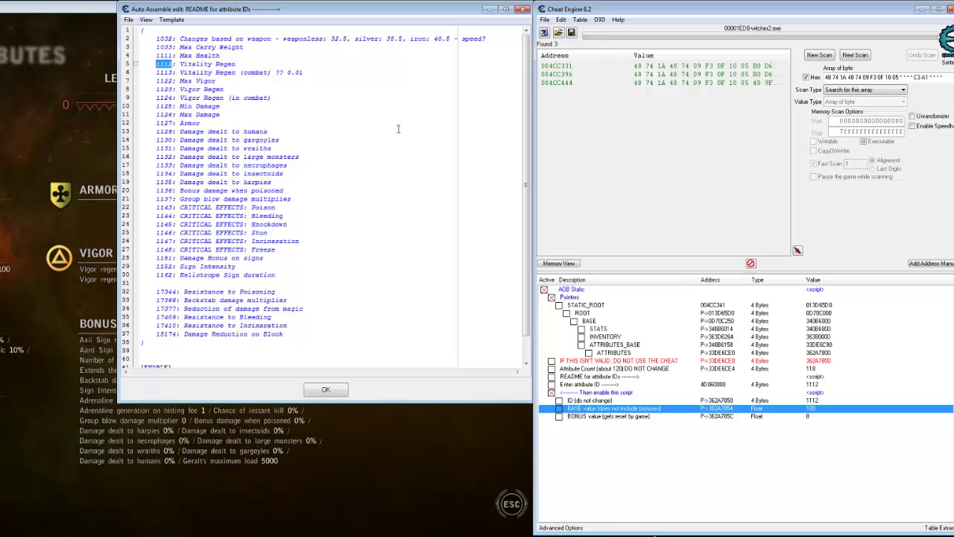
click(813, 401)
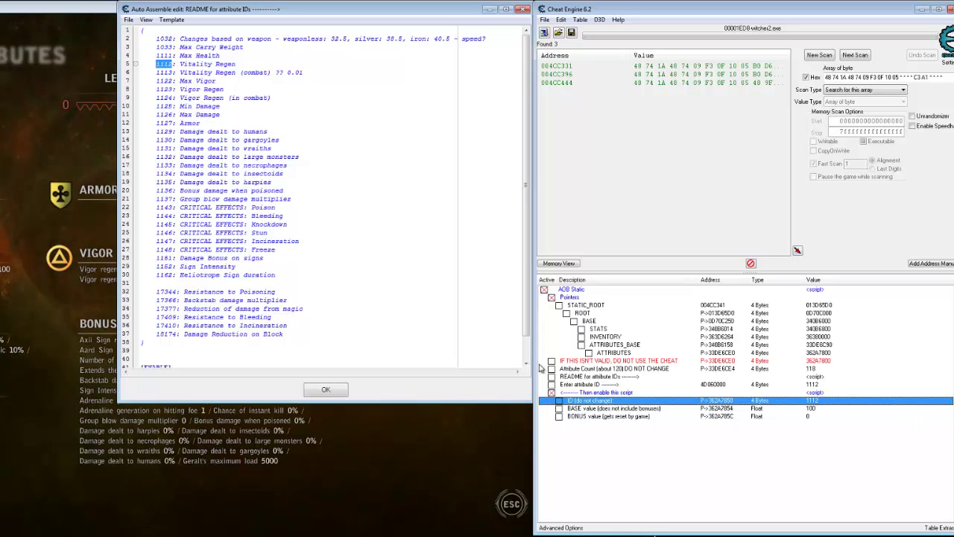
click(552, 393)
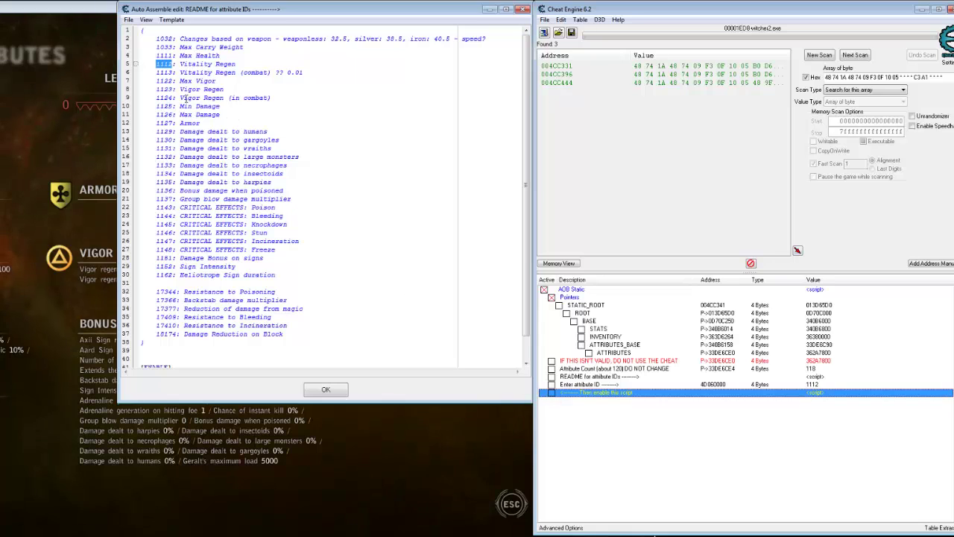
Look up the Min Damage ID in the README and set the "Enter attribute ID" entry to 1125.
click(167, 44)
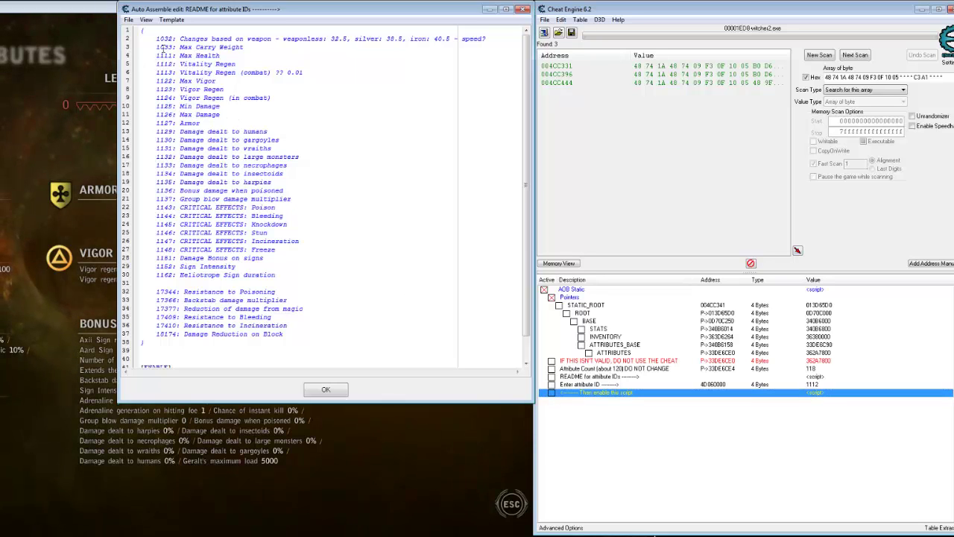
click(816, 384)
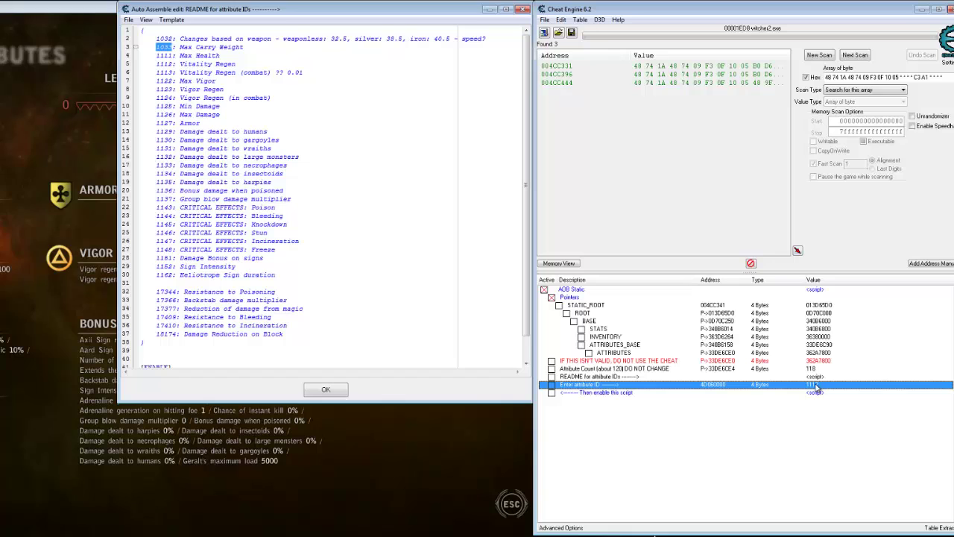
double_click(165, 106)
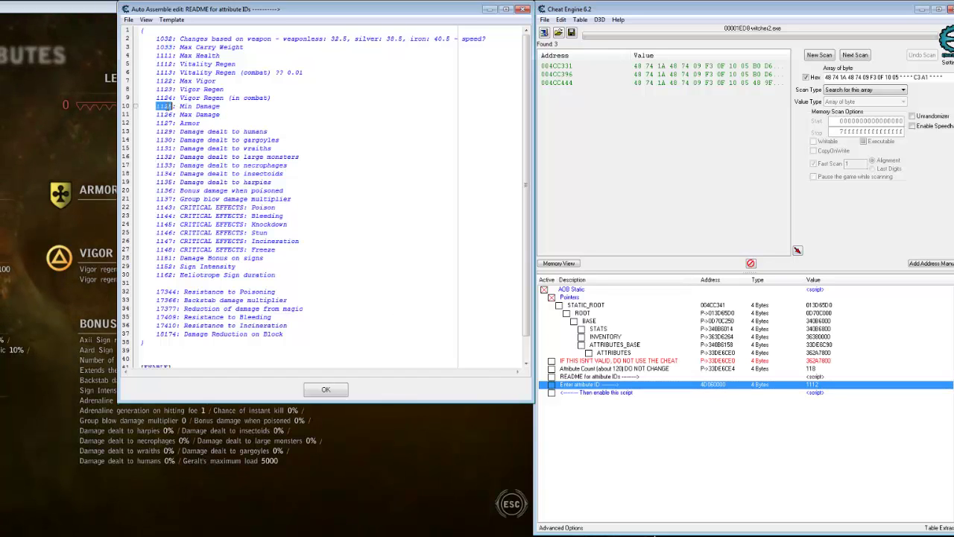
double_click(816, 385)
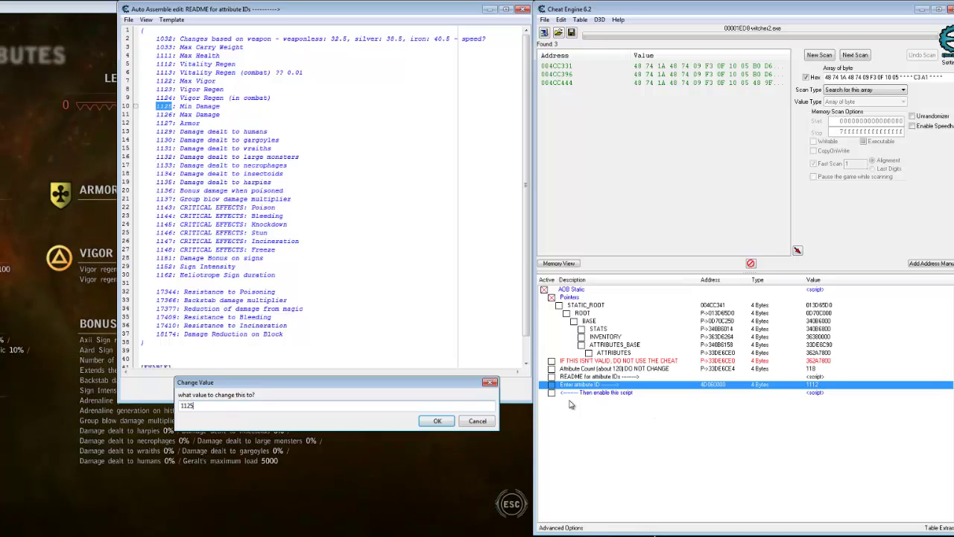
click(436, 422)
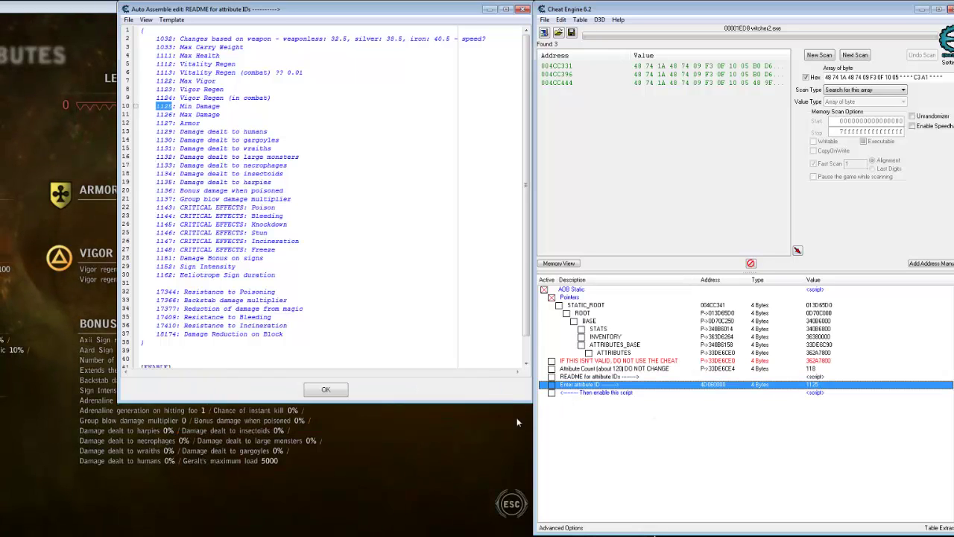
Enable the attribute script and set the BASE value of Min Damage to 50.
click(553, 393)
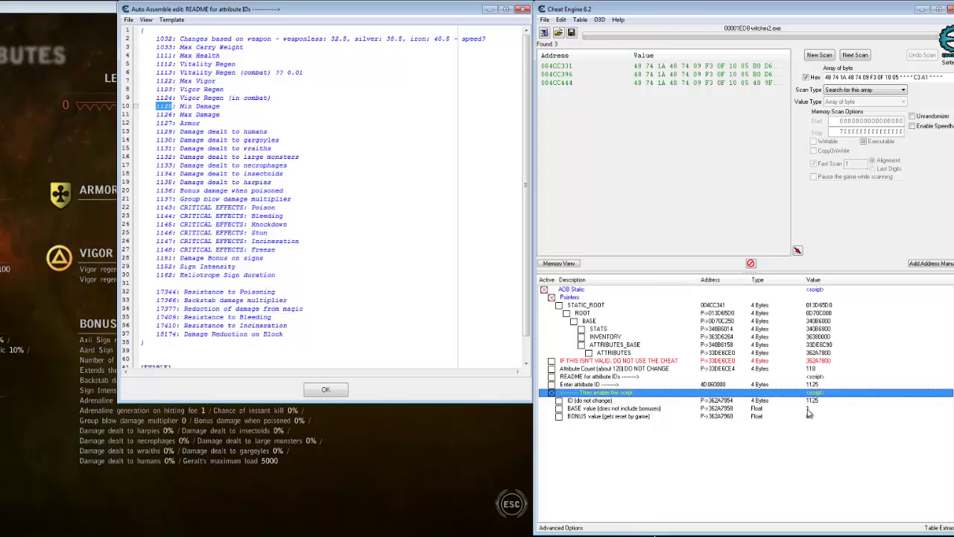
double_click(808, 408)
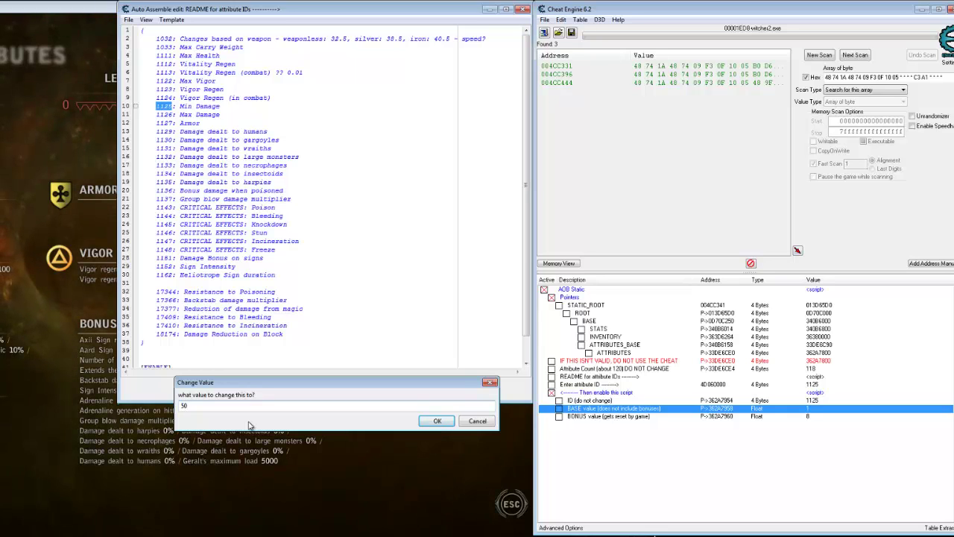
key(Return)
Disable the attribute script and set the "Enter attribute ID" entry to 1126, the README's ID for Max Damage.
click(147, 81)
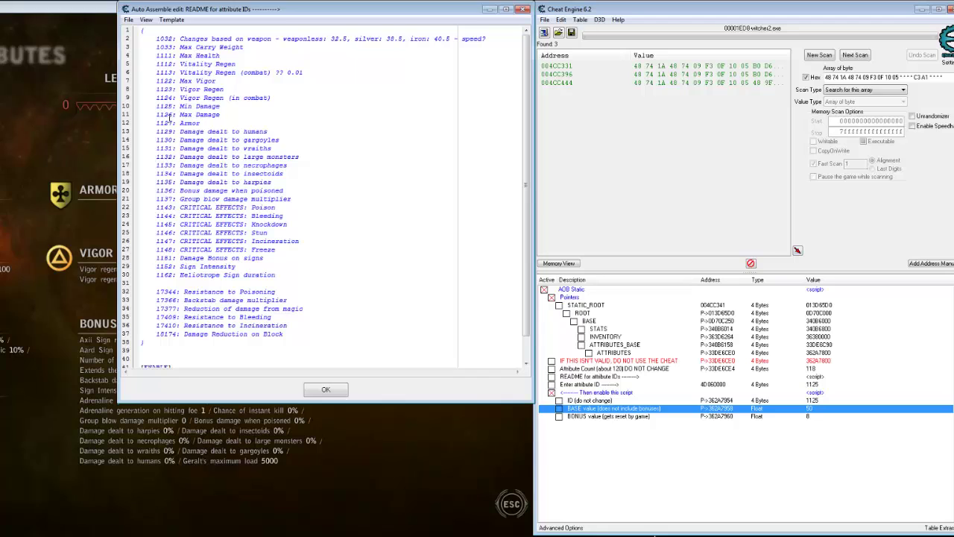
double_click(170, 116)
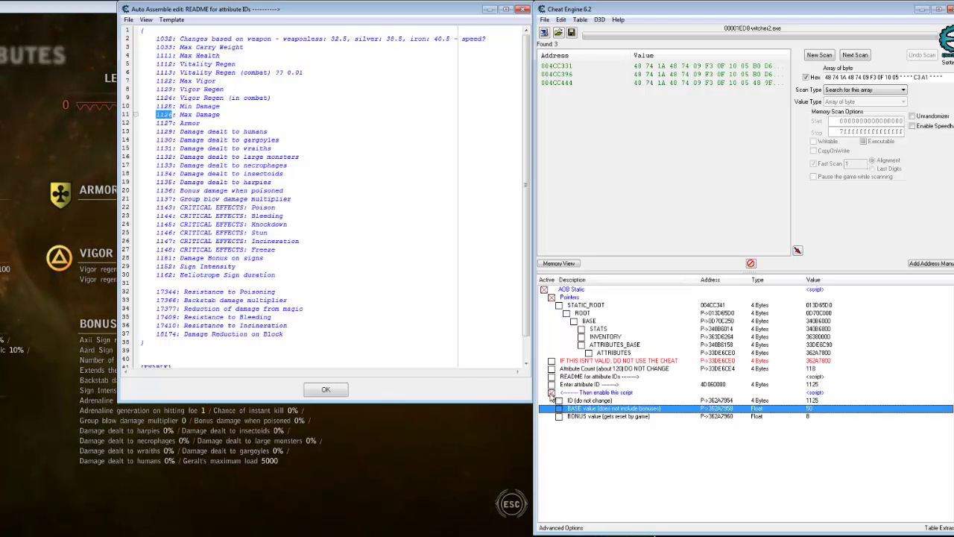
click(553, 394)
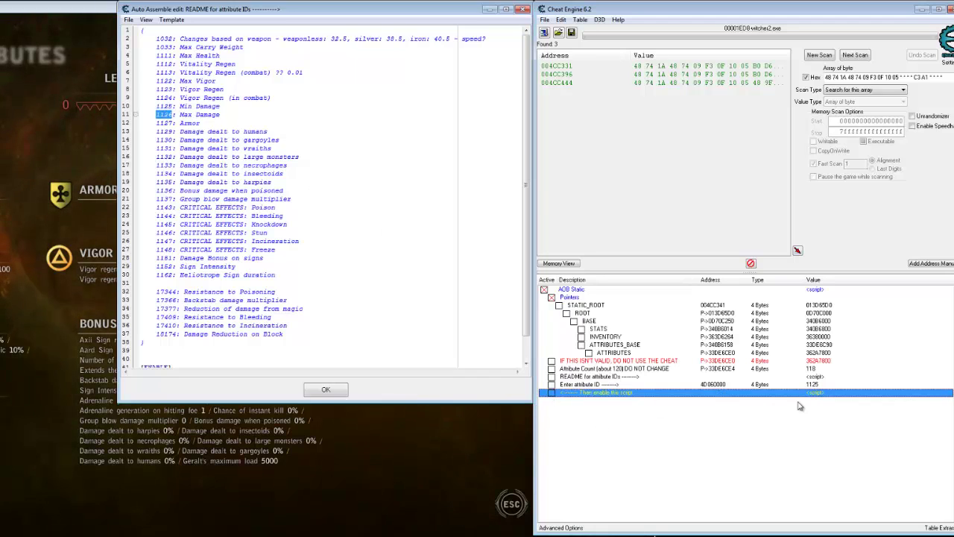
double_click(814, 385)
key(Return)
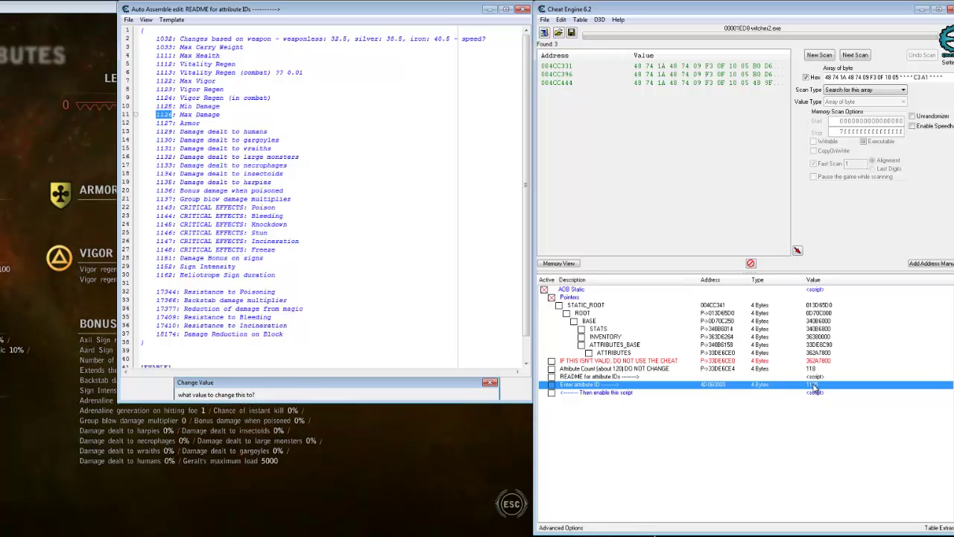
Enable the attribute script and set the BASE value of Max Damage to 60.
click(552, 393)
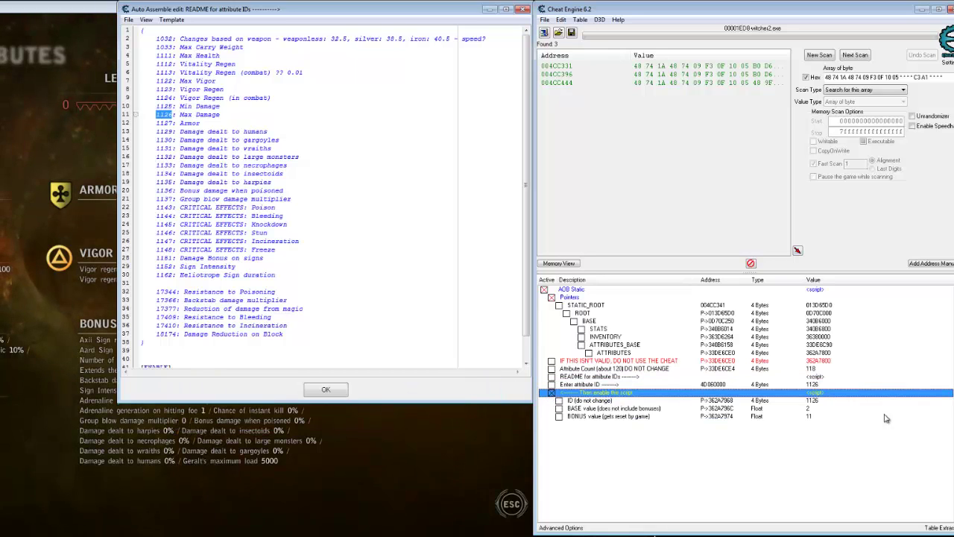
click(809, 410)
double_click(809, 412)
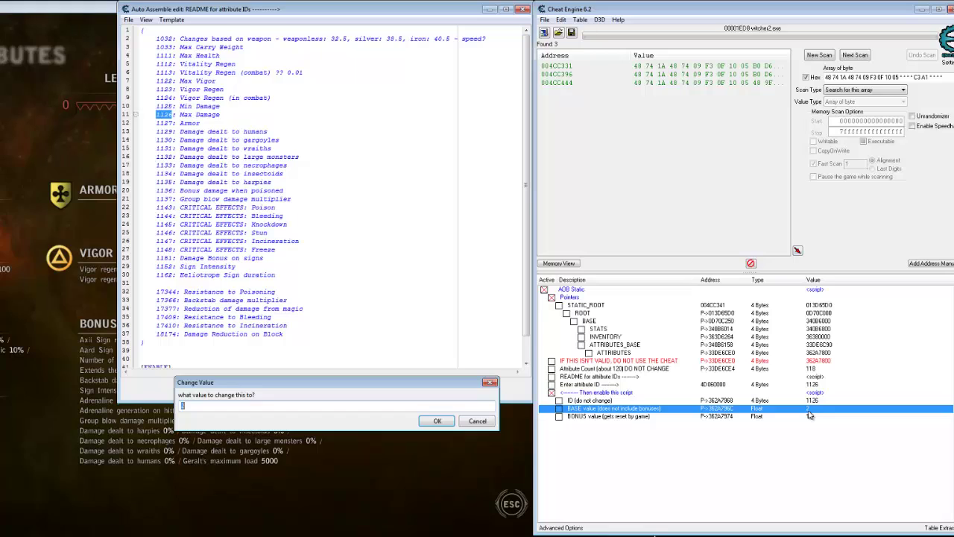
text(60)
key(Return)
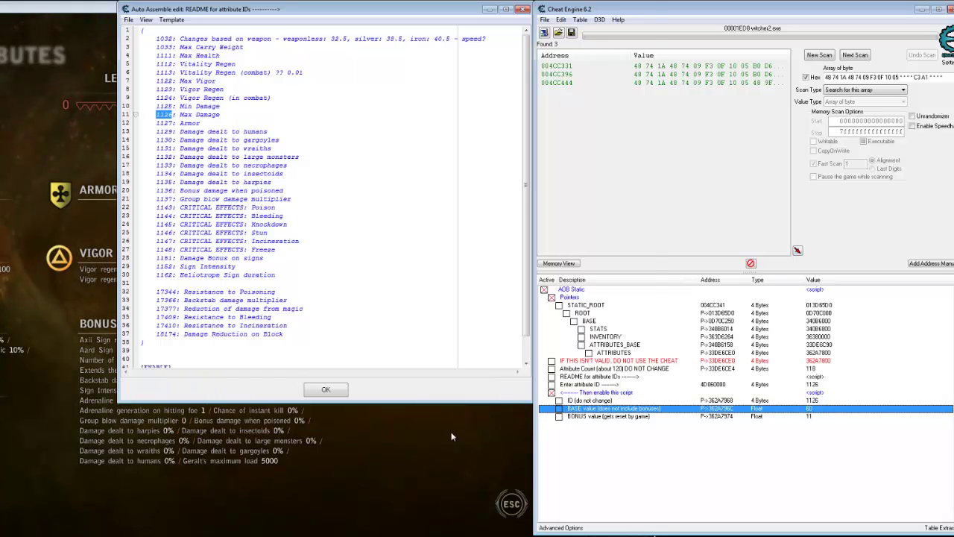
Switch to The Witcher 2 and reopen the character attributes screen to check the damage.
click(397, 448)
key(Escape)
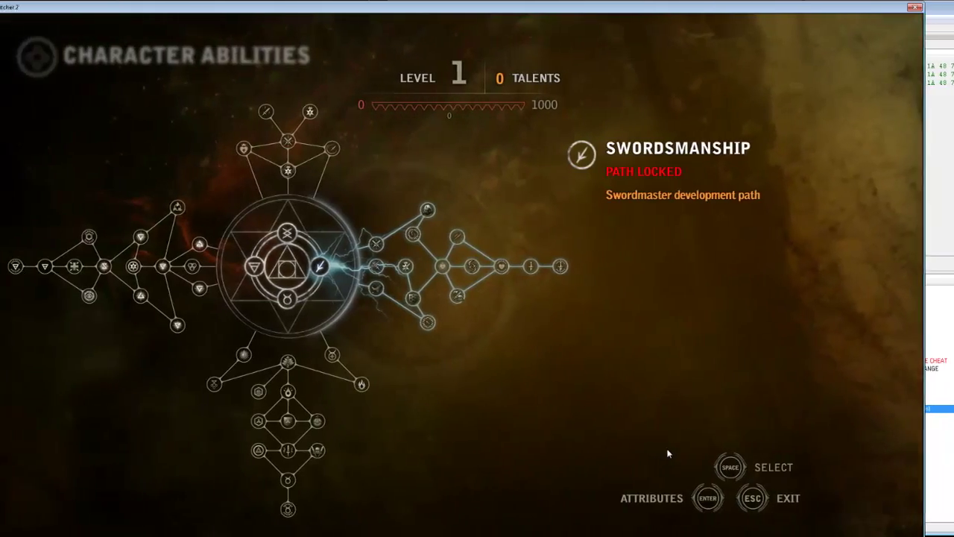